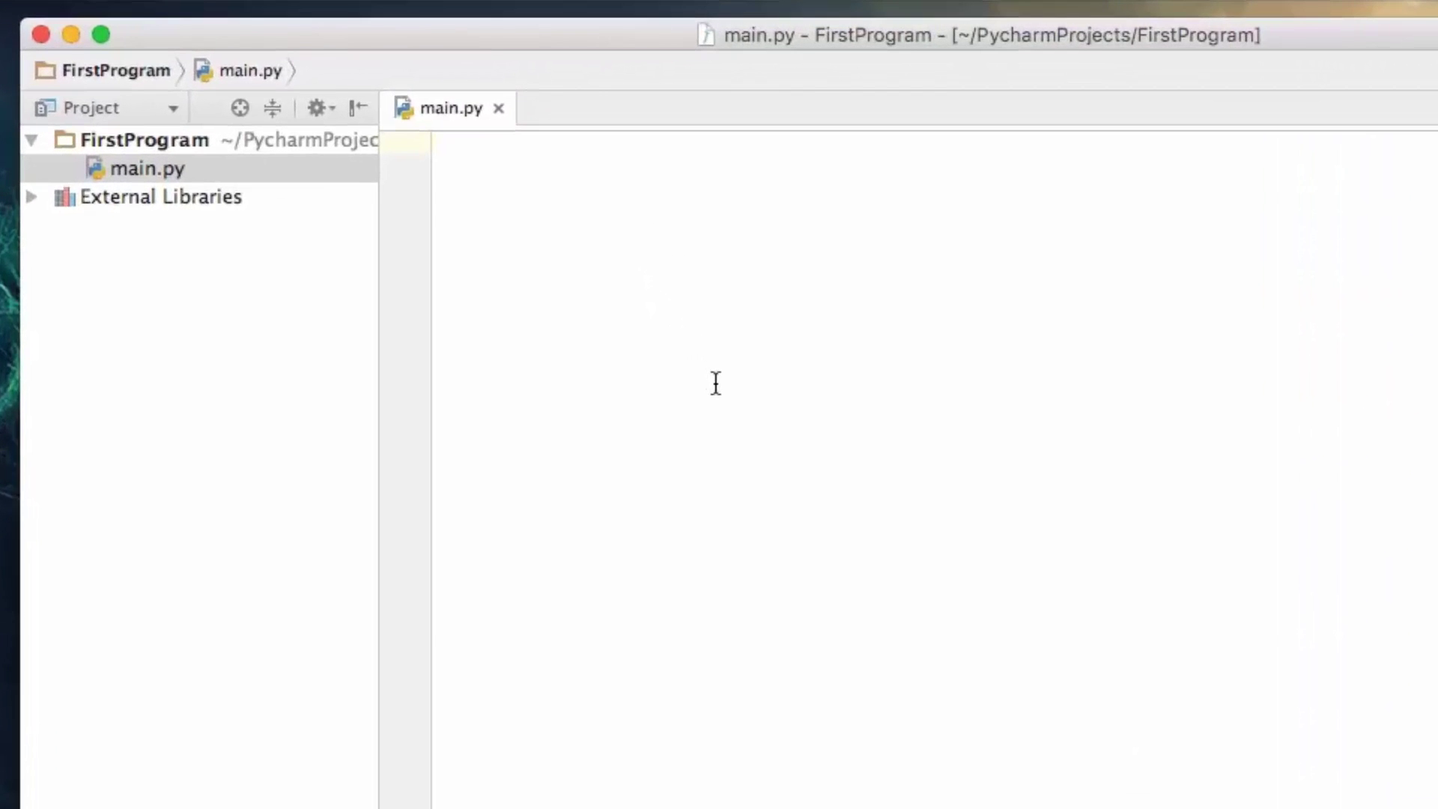
# Step: Write def do_math(num1, num2): with the body return num1 + num2, then leave a blank line
pyautogui.press('Return')
pyautogui.press('Return')
pyautogui.write('def')
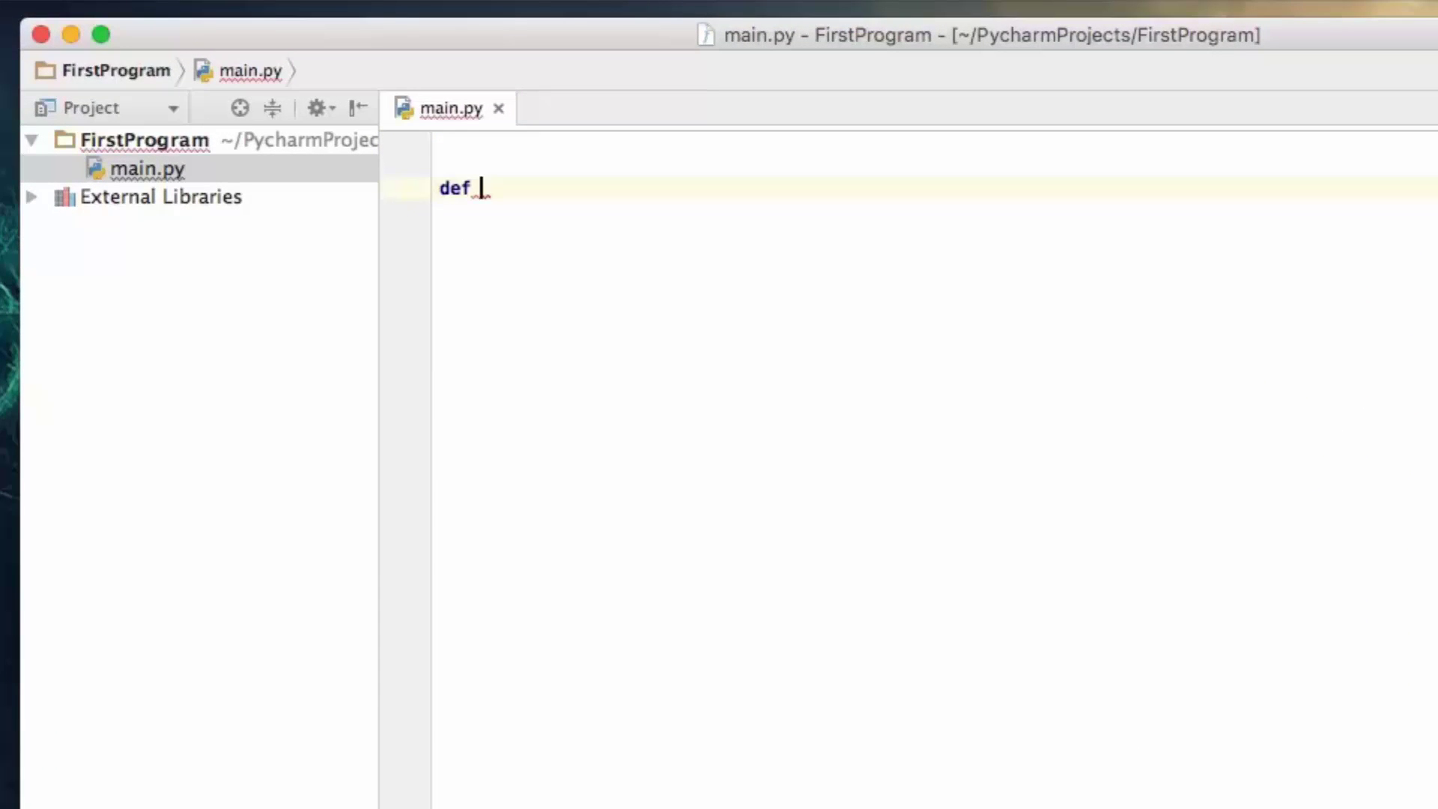
pyautogui.write(' do_math')
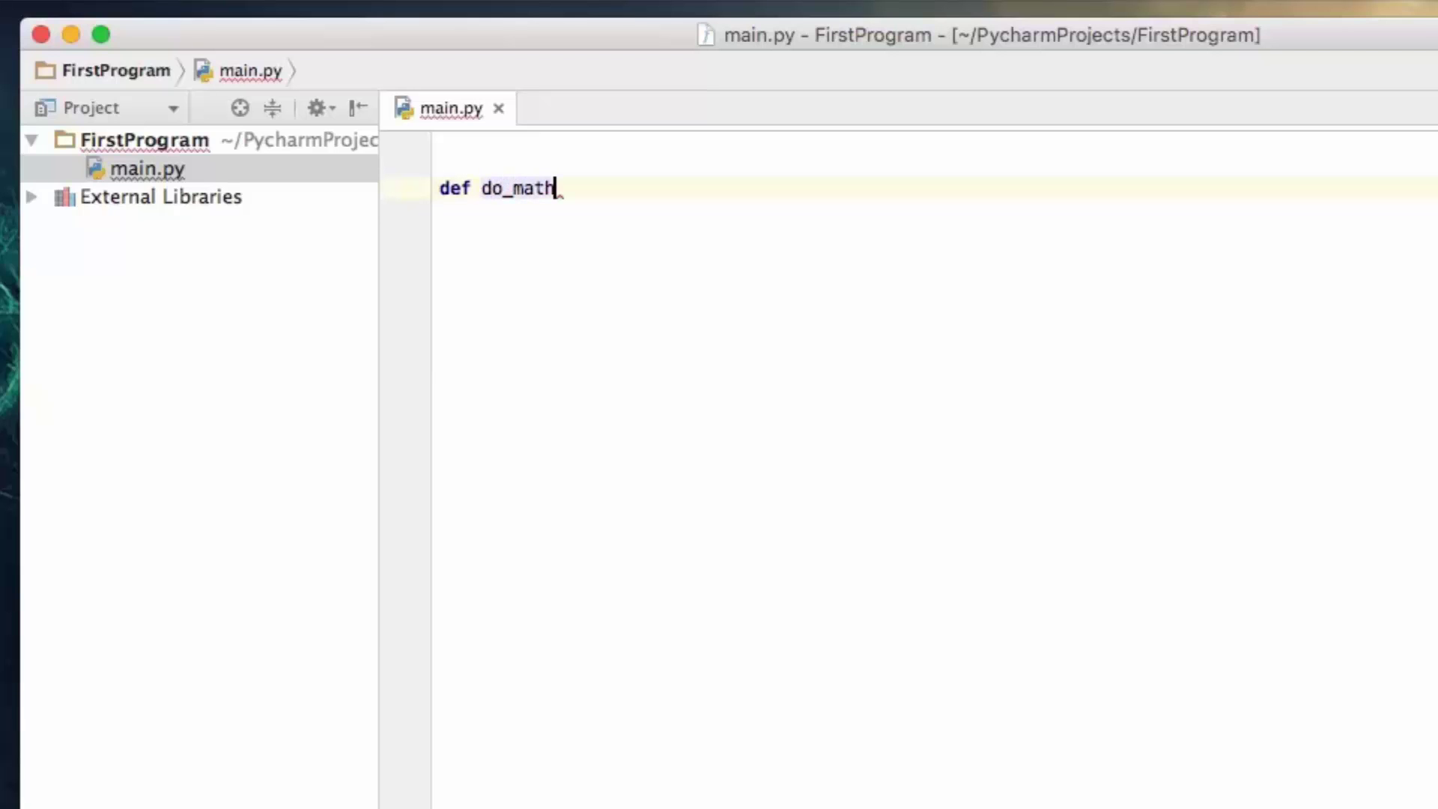
pyautogui.write('(')
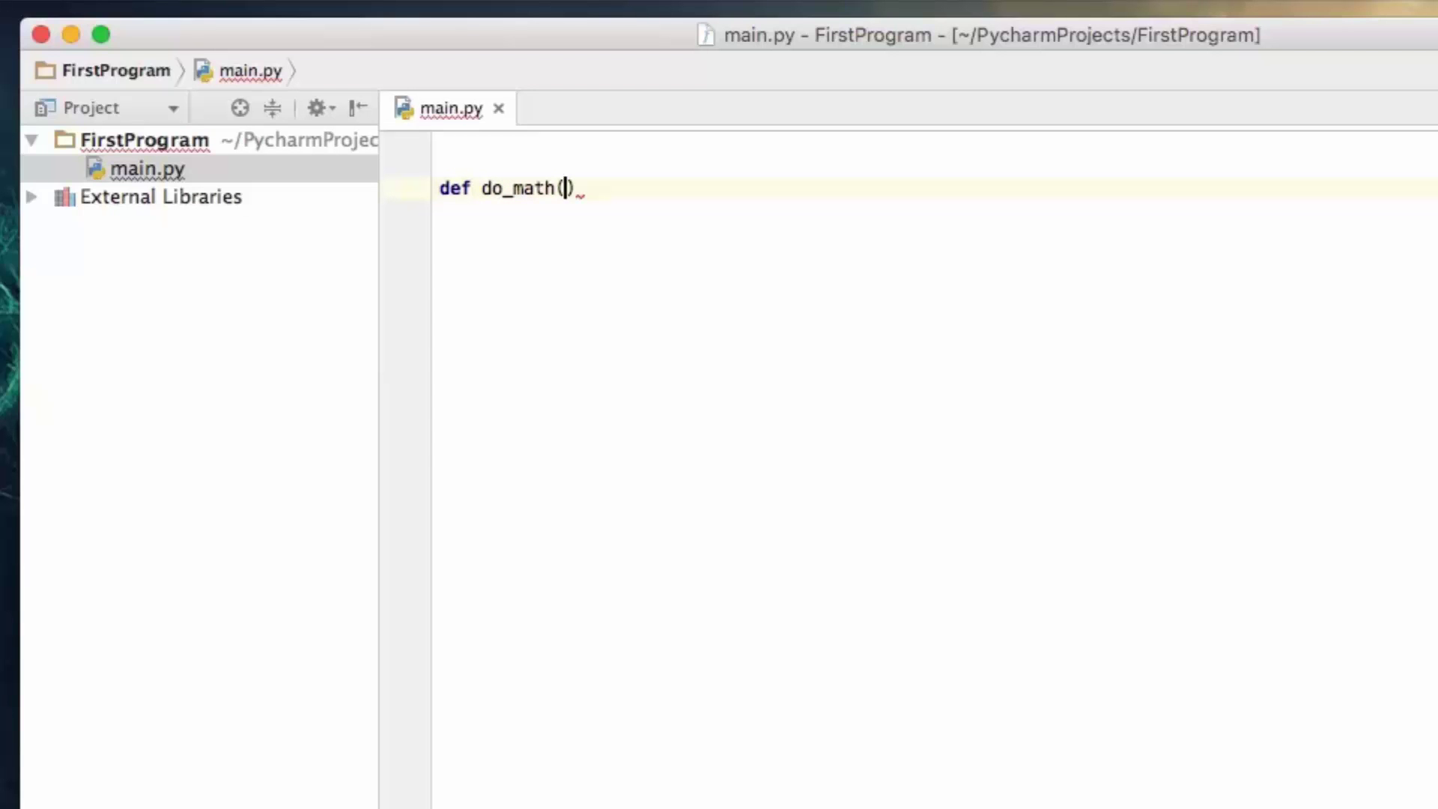
pyautogui.write('num1, nu')
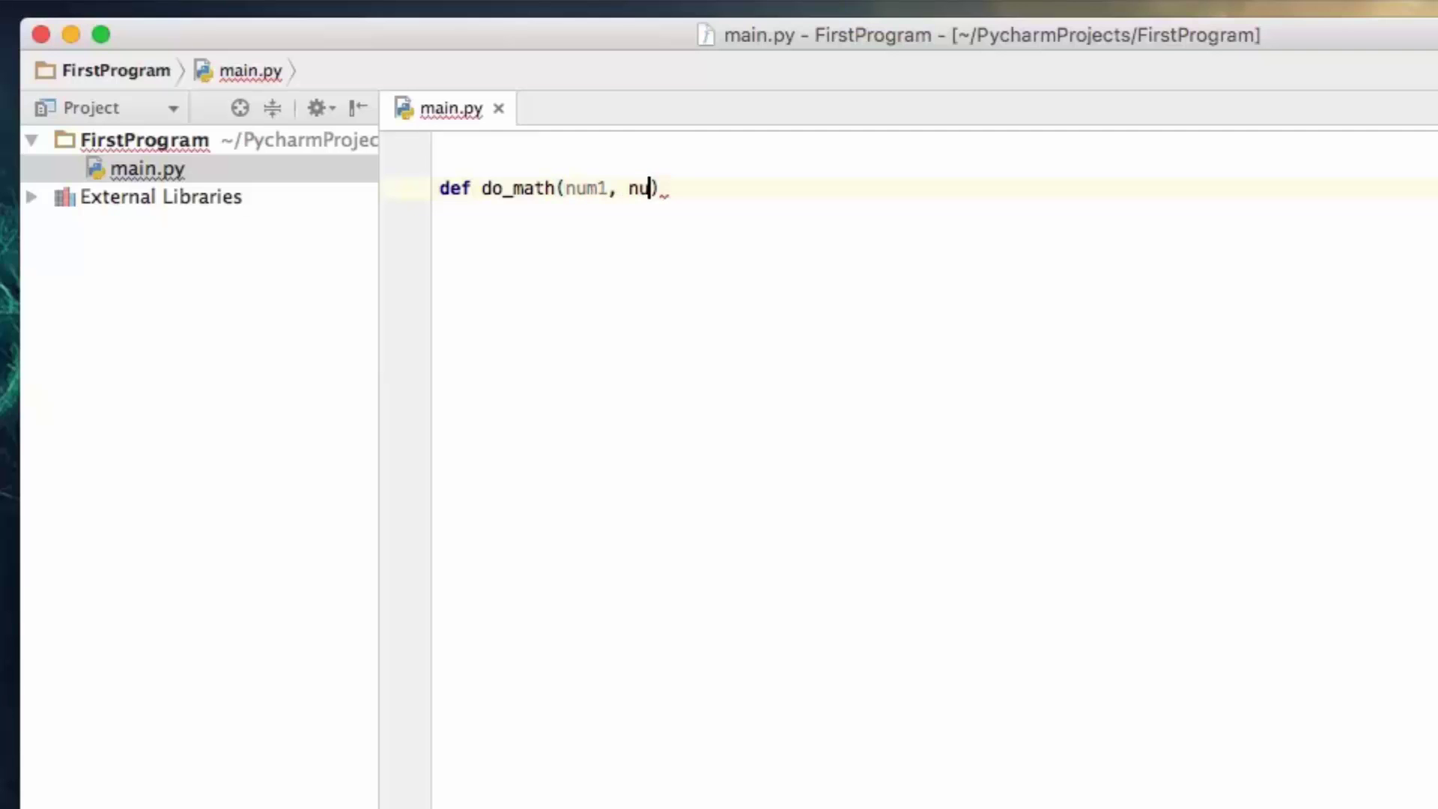
pyautogui.write('m2')
pyautogui.press('Right')
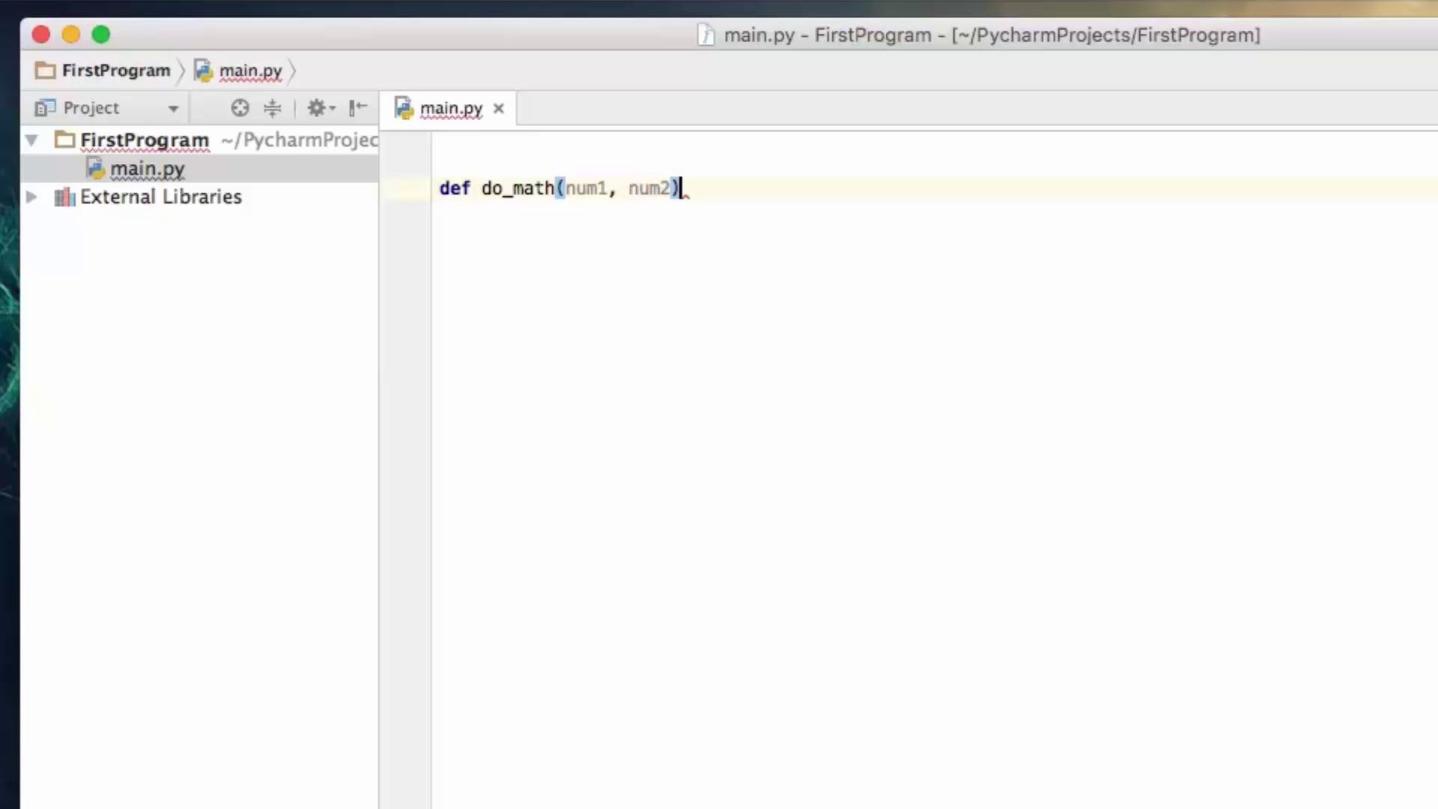
pyautogui.write(':')
pyautogui.press('Return')
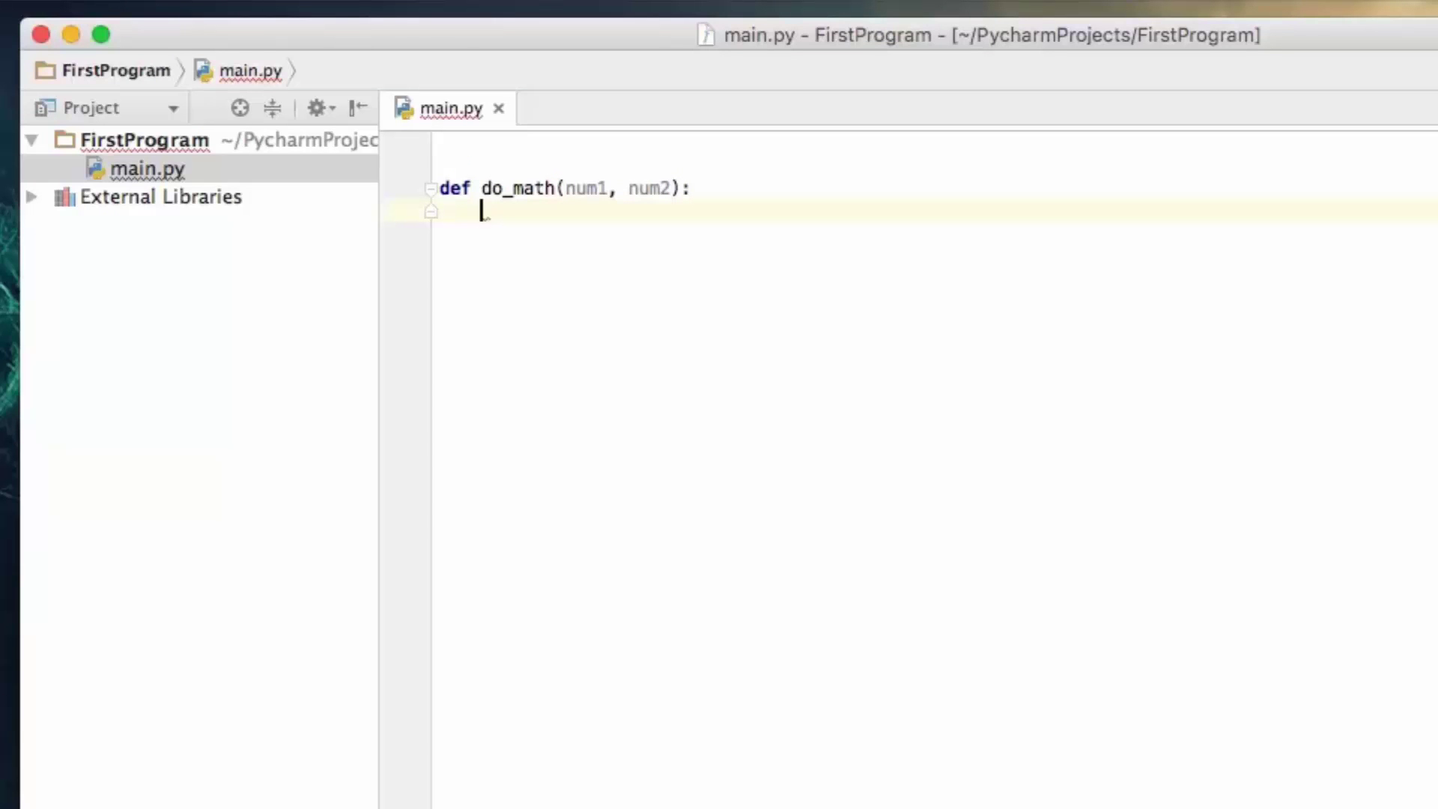
pyautogui.write('return')
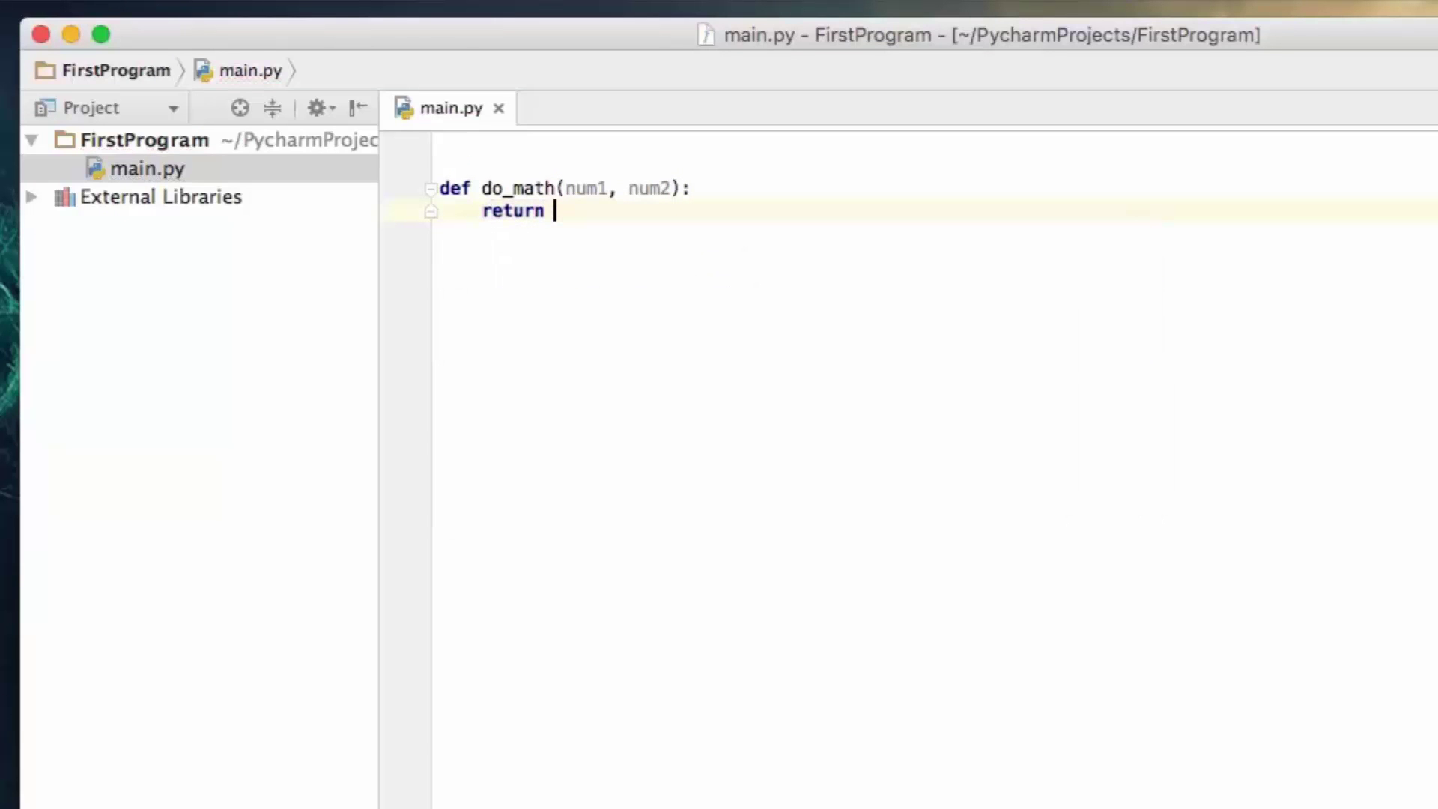
pyautogui.write(' num1 + n')
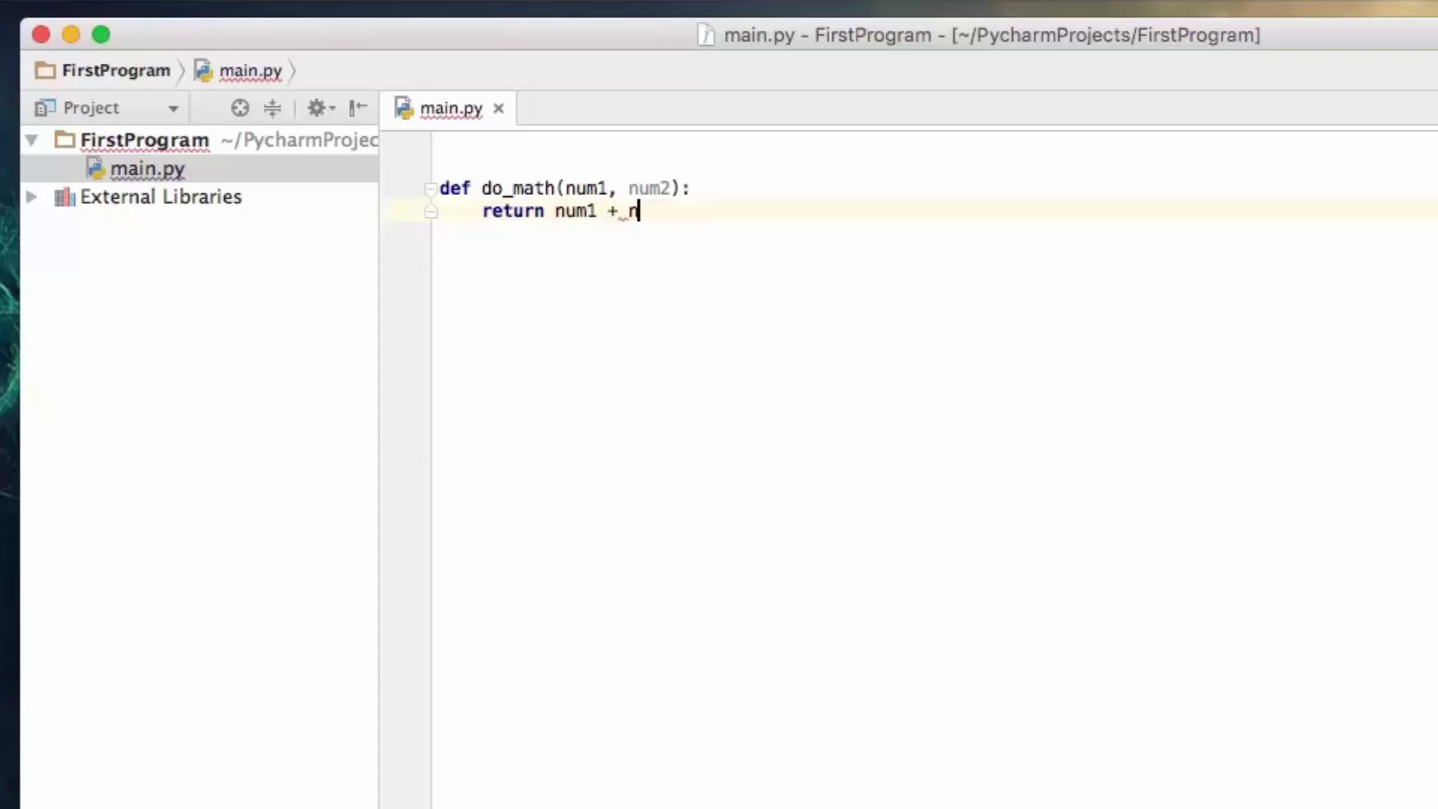
pyautogui.write('um2')
pyautogui.press('Return')
pyautogui.press('BackSpace')
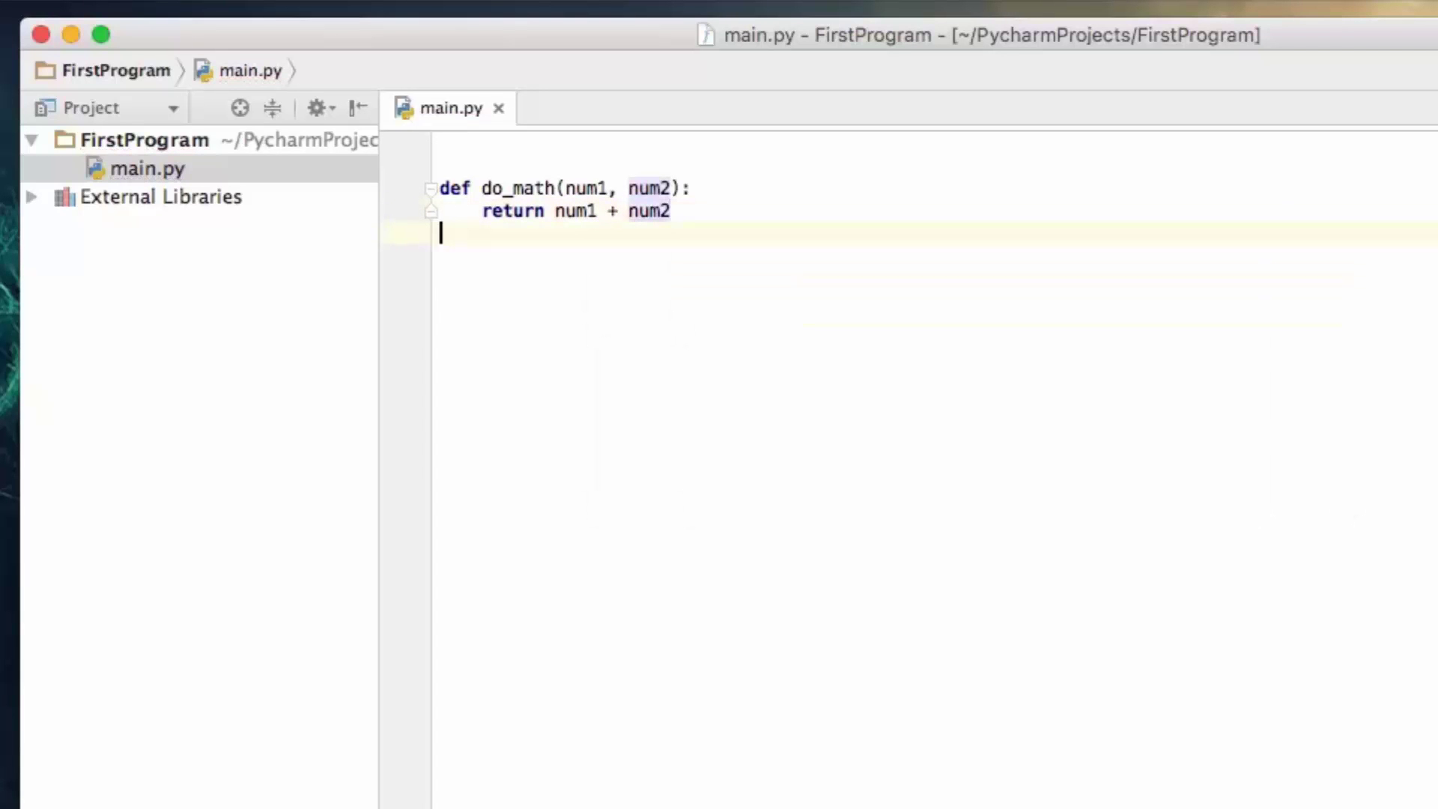
pyautogui.press('Return')
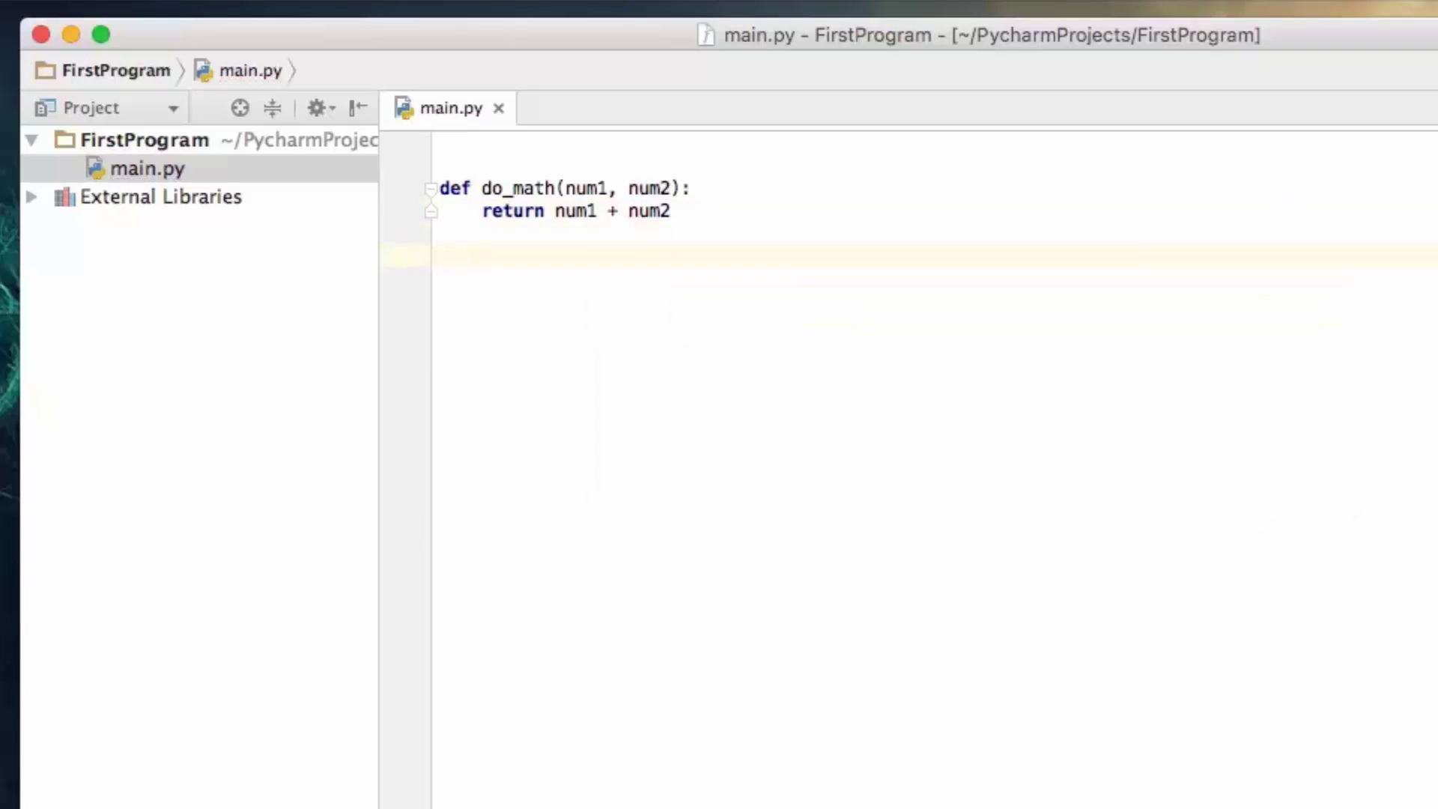
pyautogui.write('do_math(')
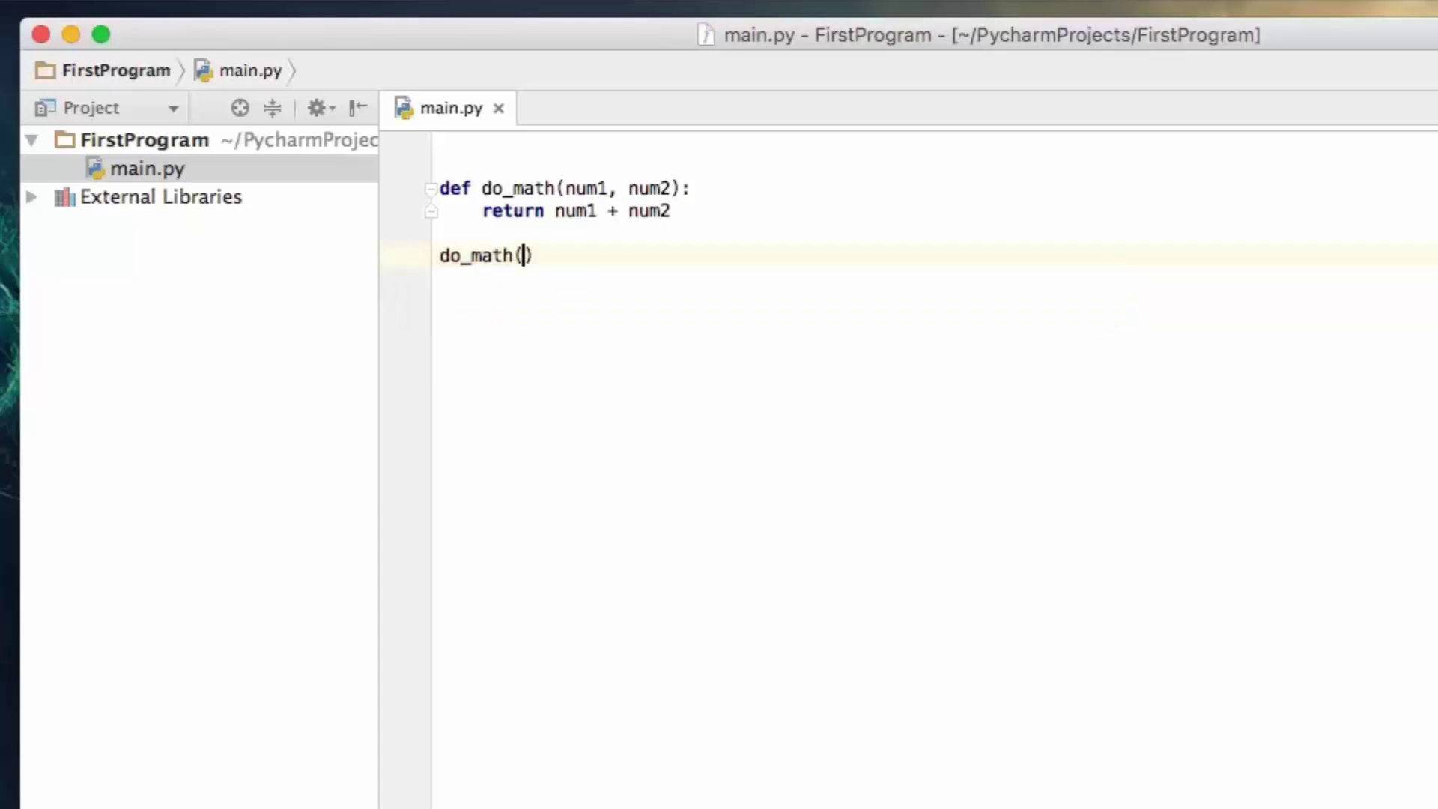
pyautogui.write('5, 7')
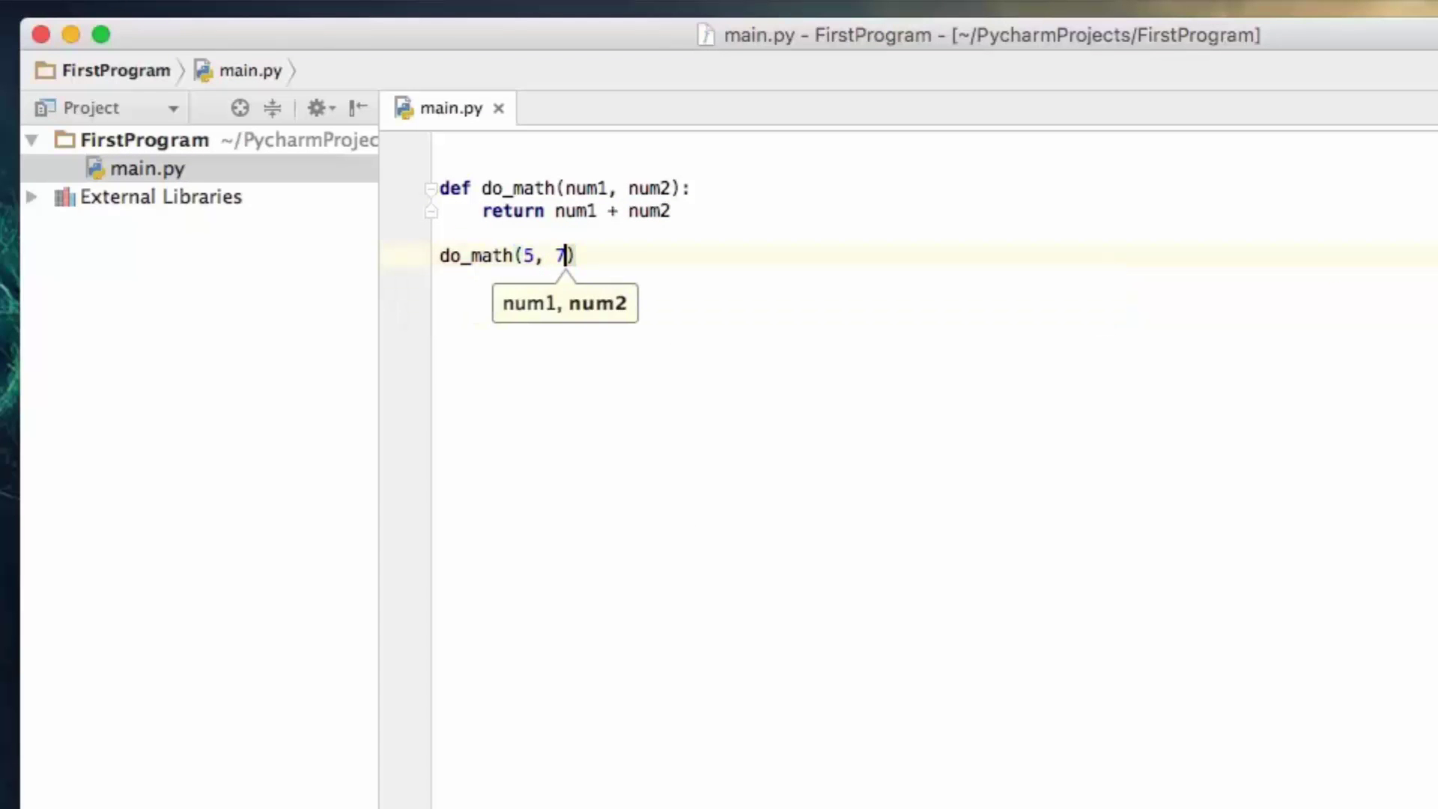
pyautogui.write(')')
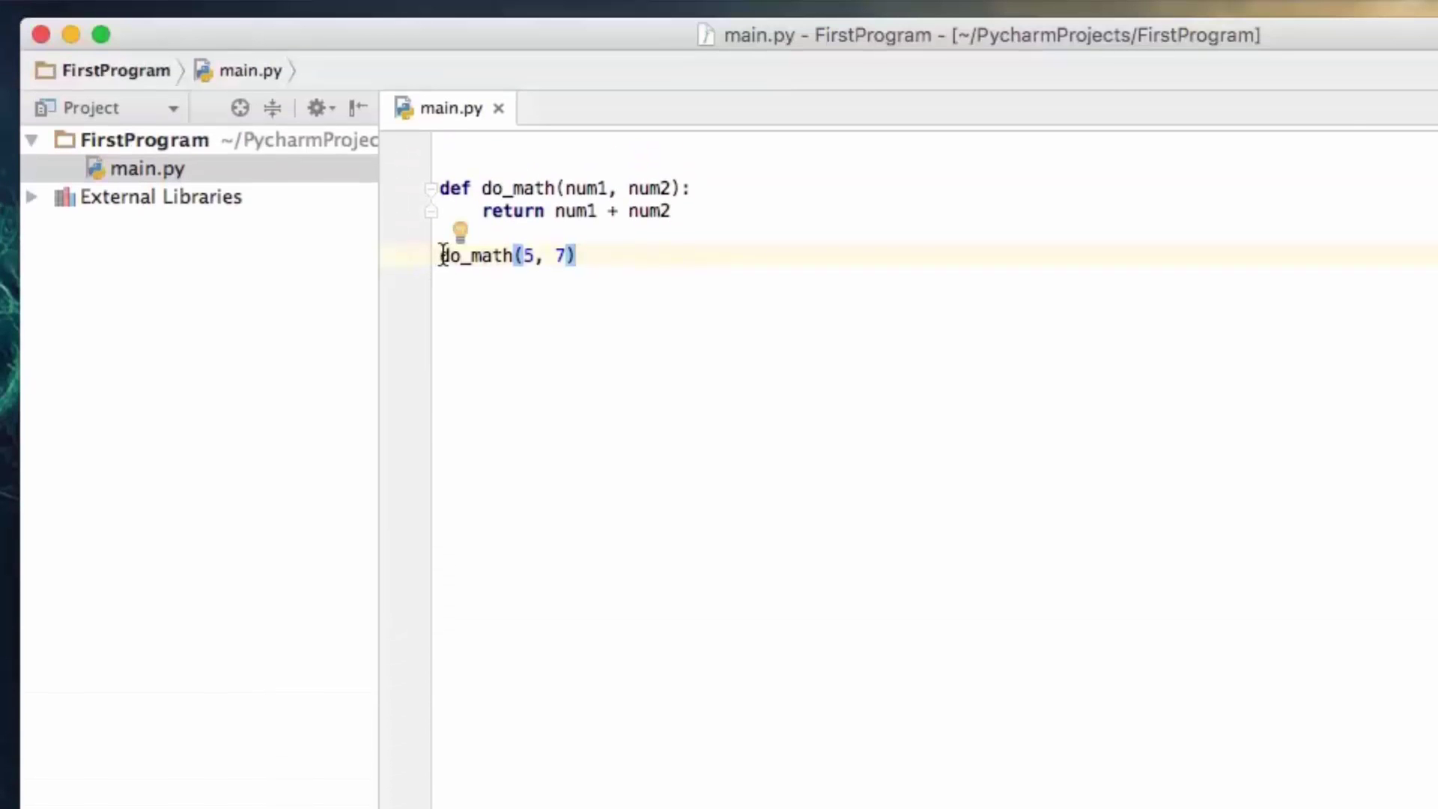
# Step: Write math1 = do_math(5, 7) below the function, correcting a mistaken sum1 prefix
pyautogui.click(441, 255)
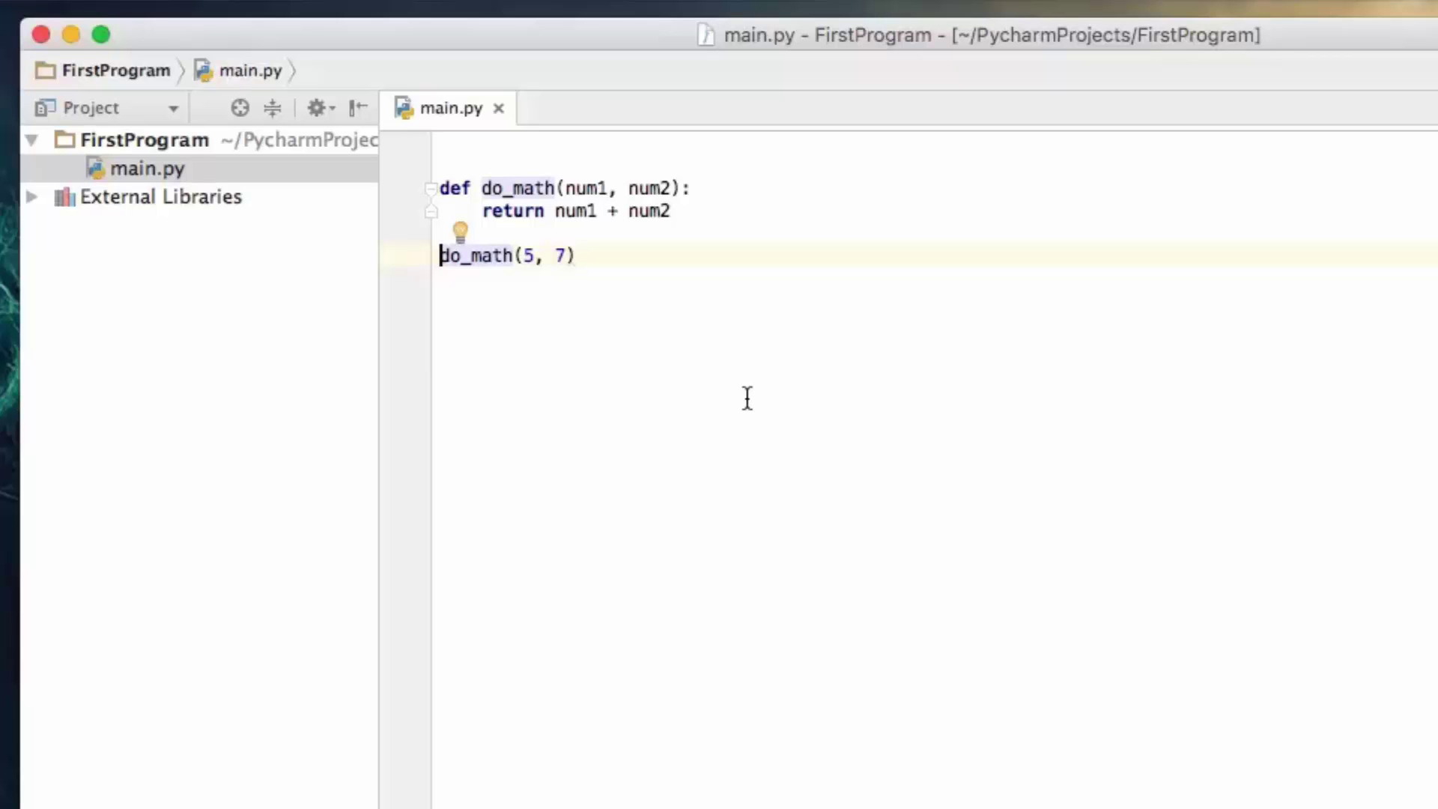
pyautogui.write('sum1')
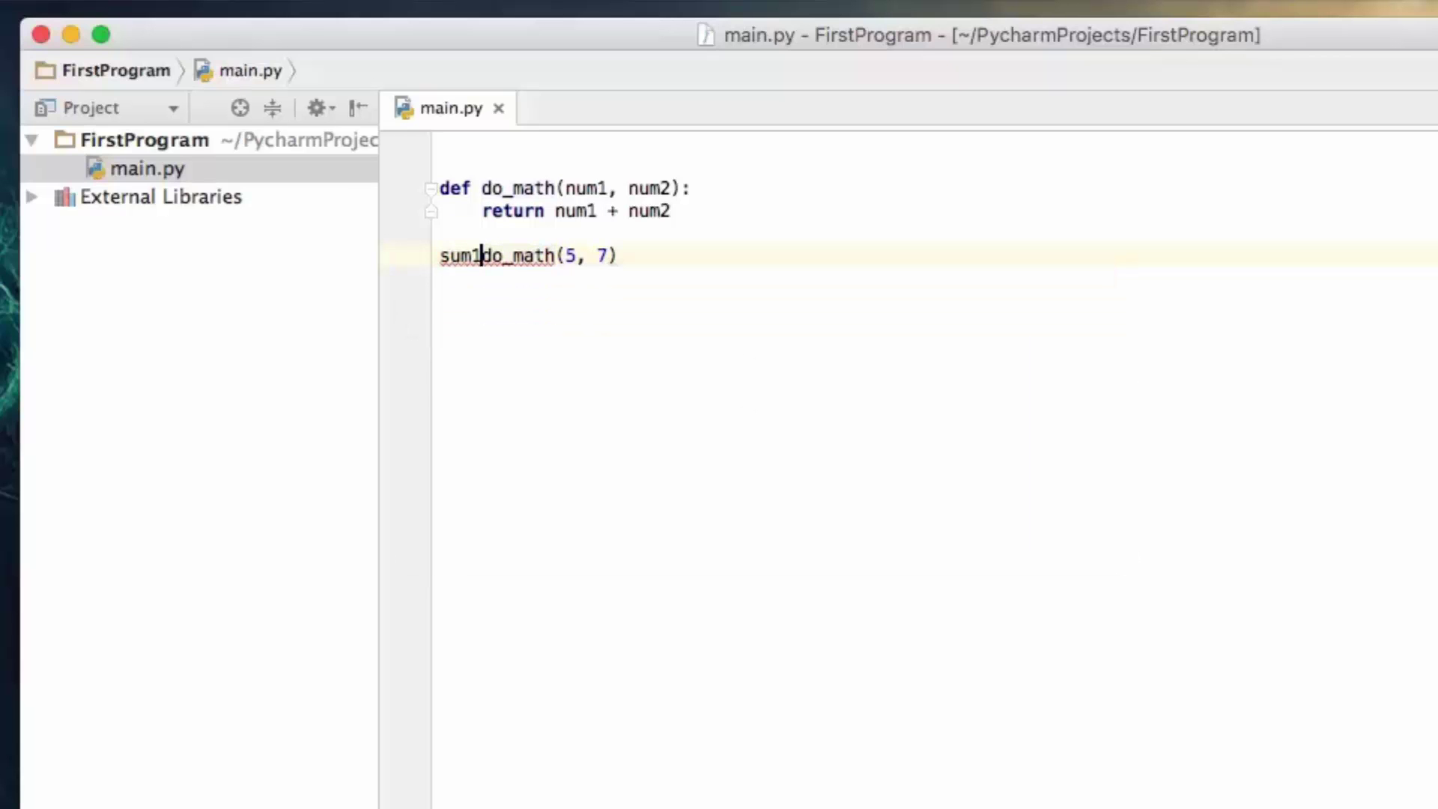
pyautogui.press('BackSpace')
pyautogui.press('BackSpace')
pyautogui.press('BackSpace')
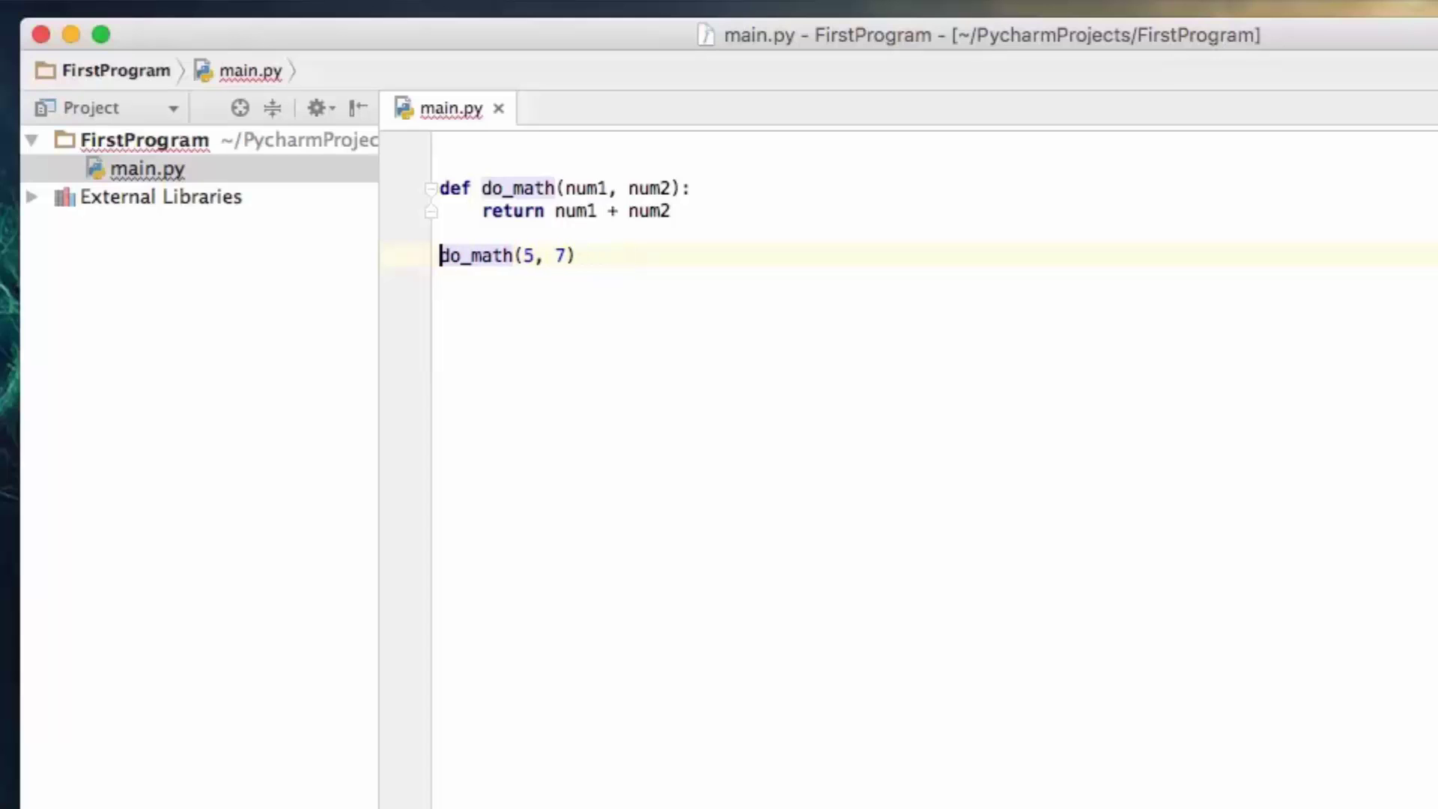
pyautogui.write('math1 =')
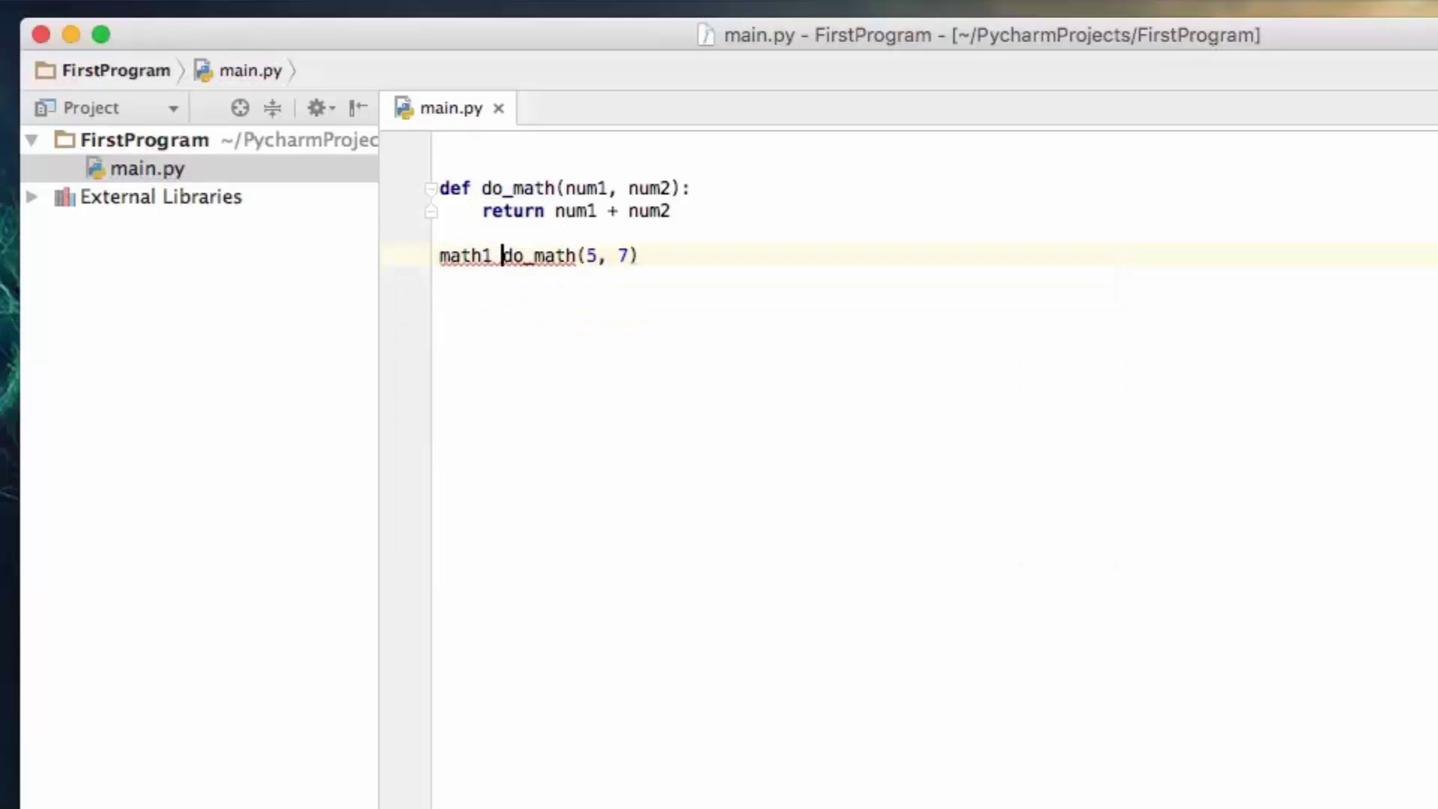
pyautogui.click(680, 257)
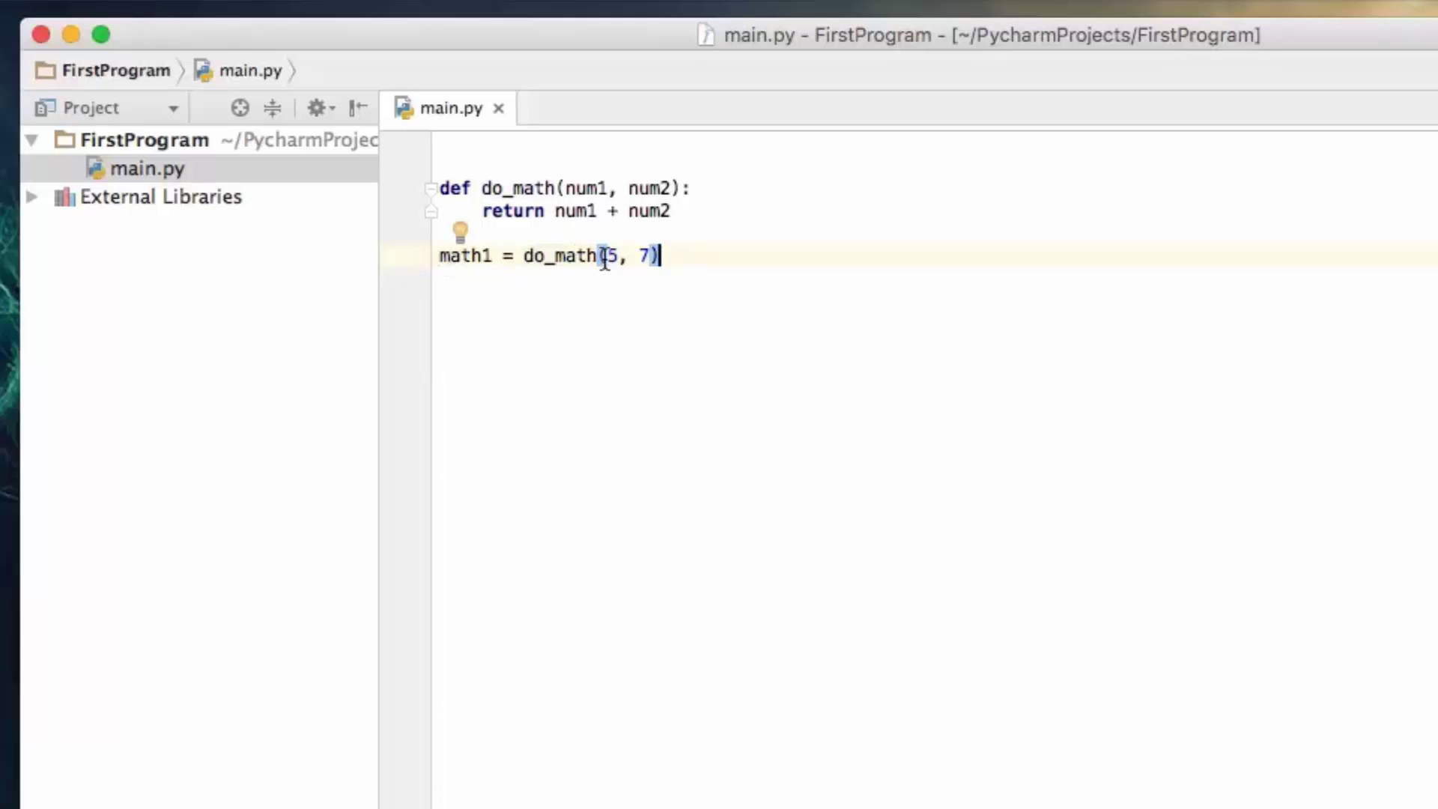
pyautogui.moveTo(607, 256); pyautogui.dragTo(648, 255)
pyautogui.click(693, 261)
# Step: Add math2 = do_math(11, 34) on the line after math1, fixing stray characters
pyautogui.press('Return')
pyautogui.write('math')
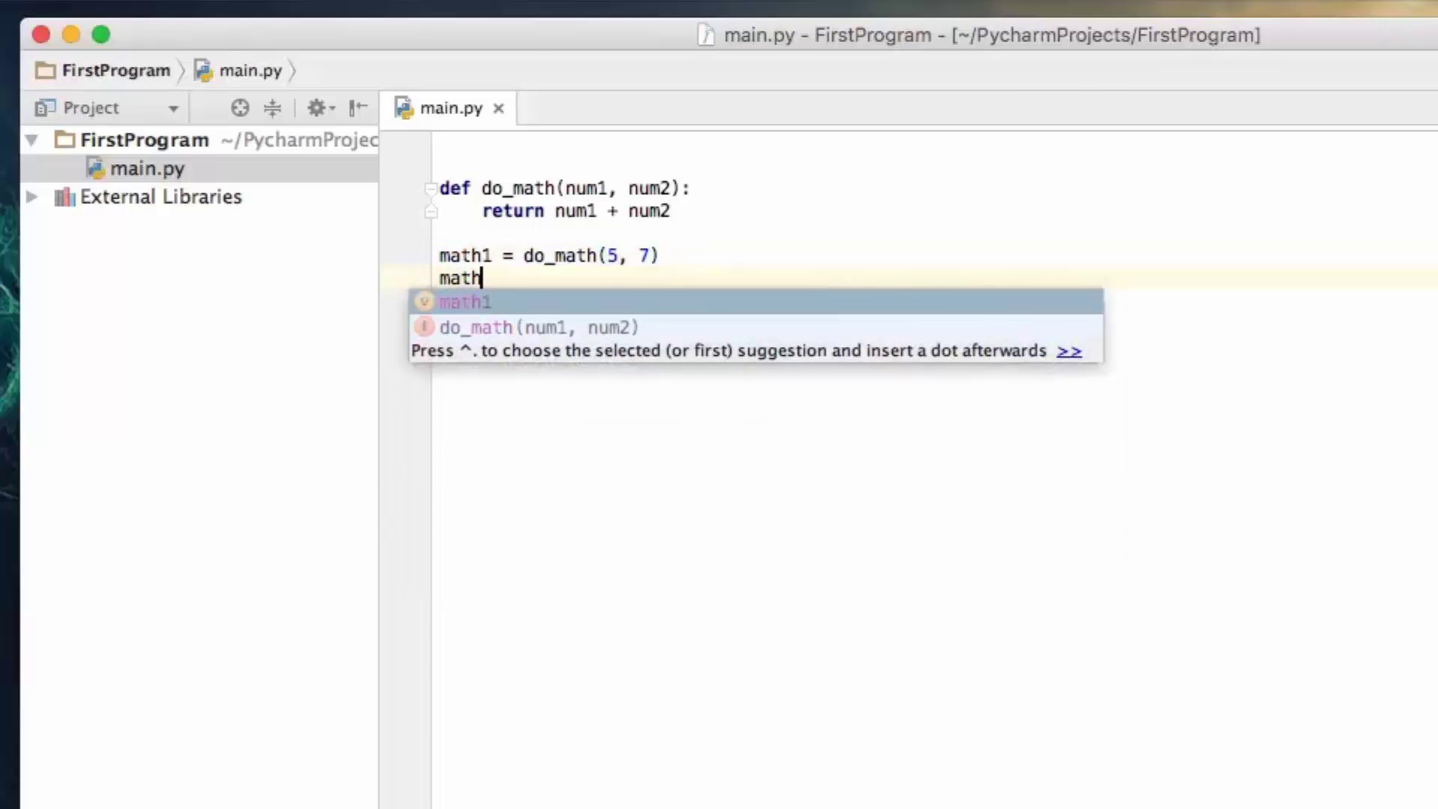
pyautogui.write(' =')
pyautogui.press('BackSpace')
pyautogui.press('BackSpace')
pyautogui.press('BackSpace')
pyautogui.write('2')
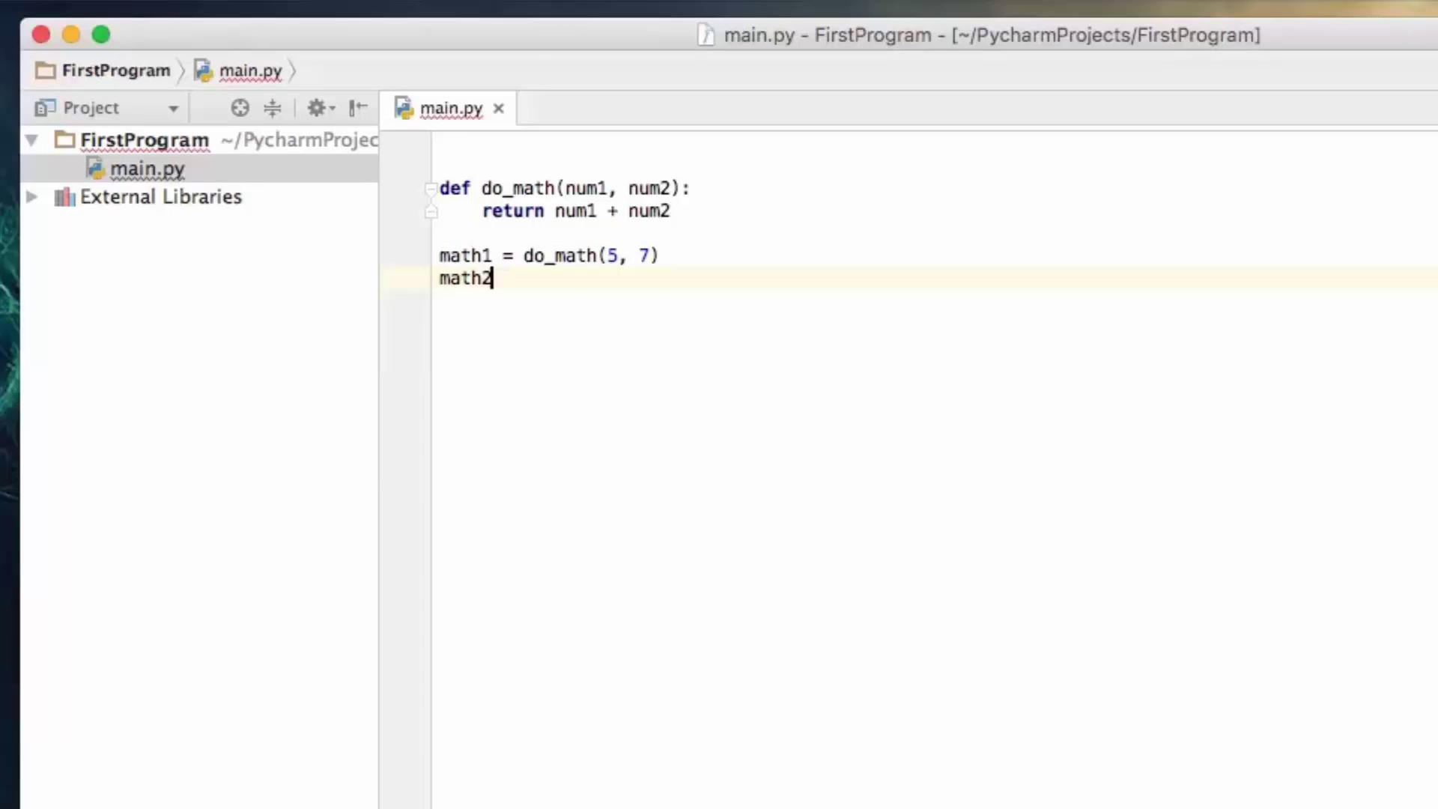
pyautogui.write(' = do_')
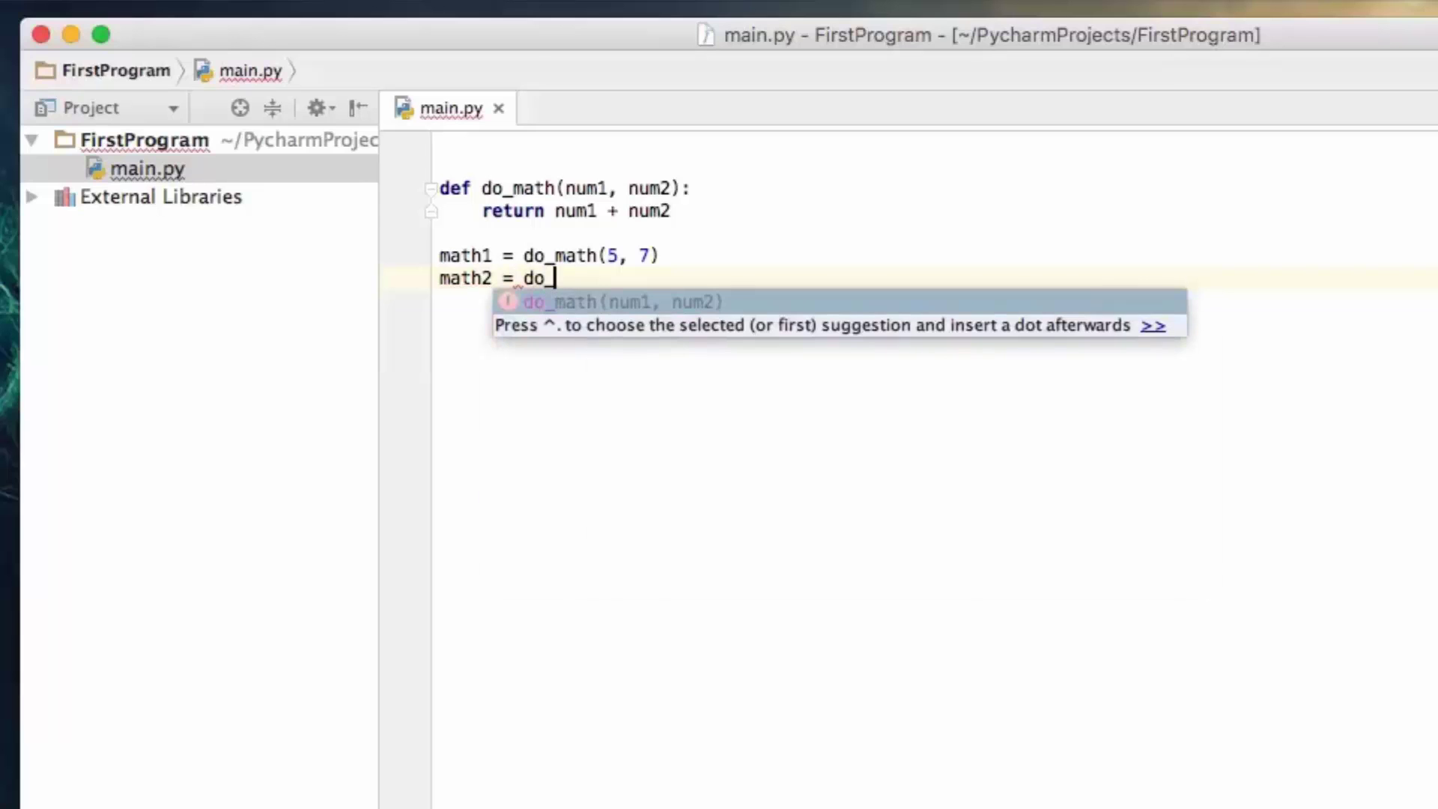
pyautogui.write('math(')
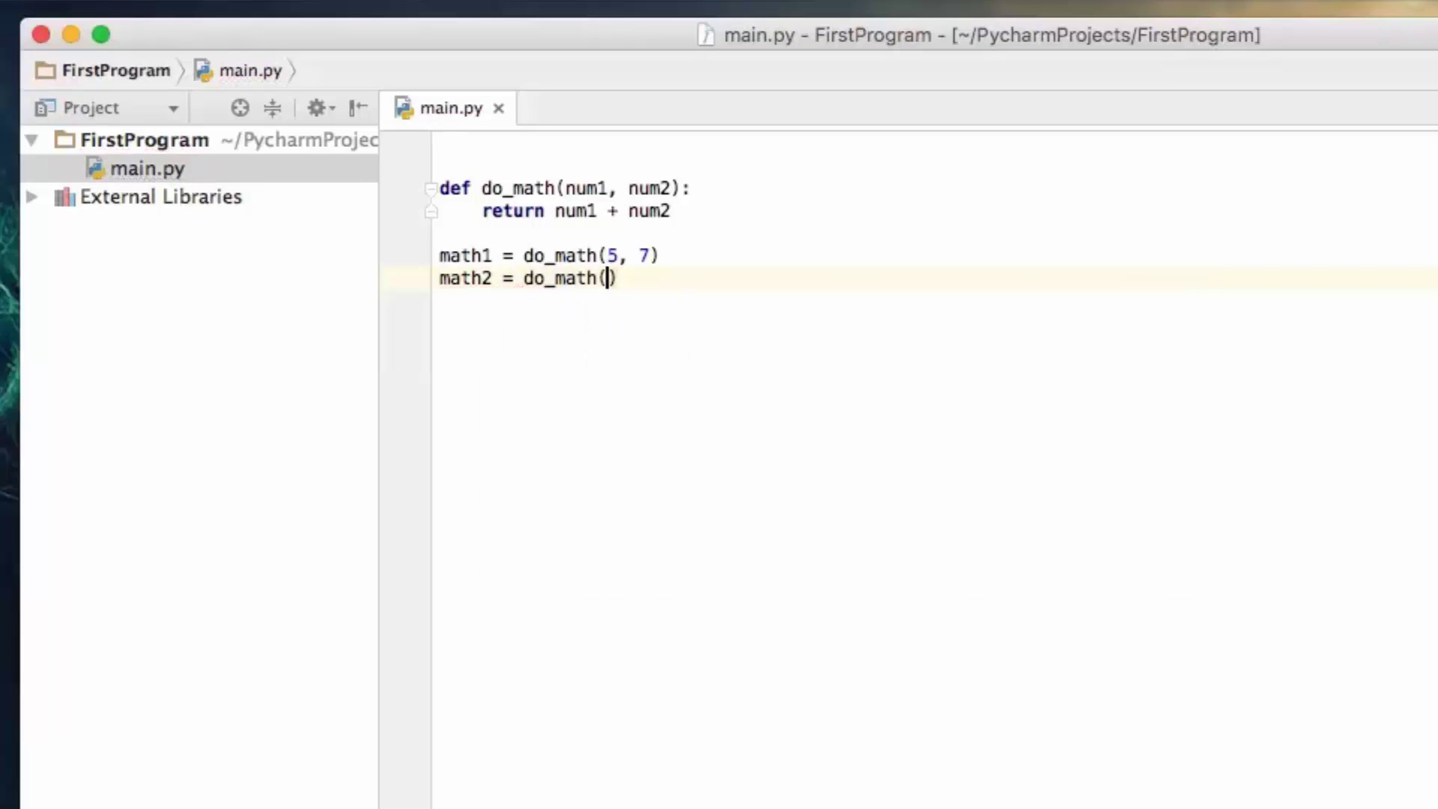
pyautogui.write('11')
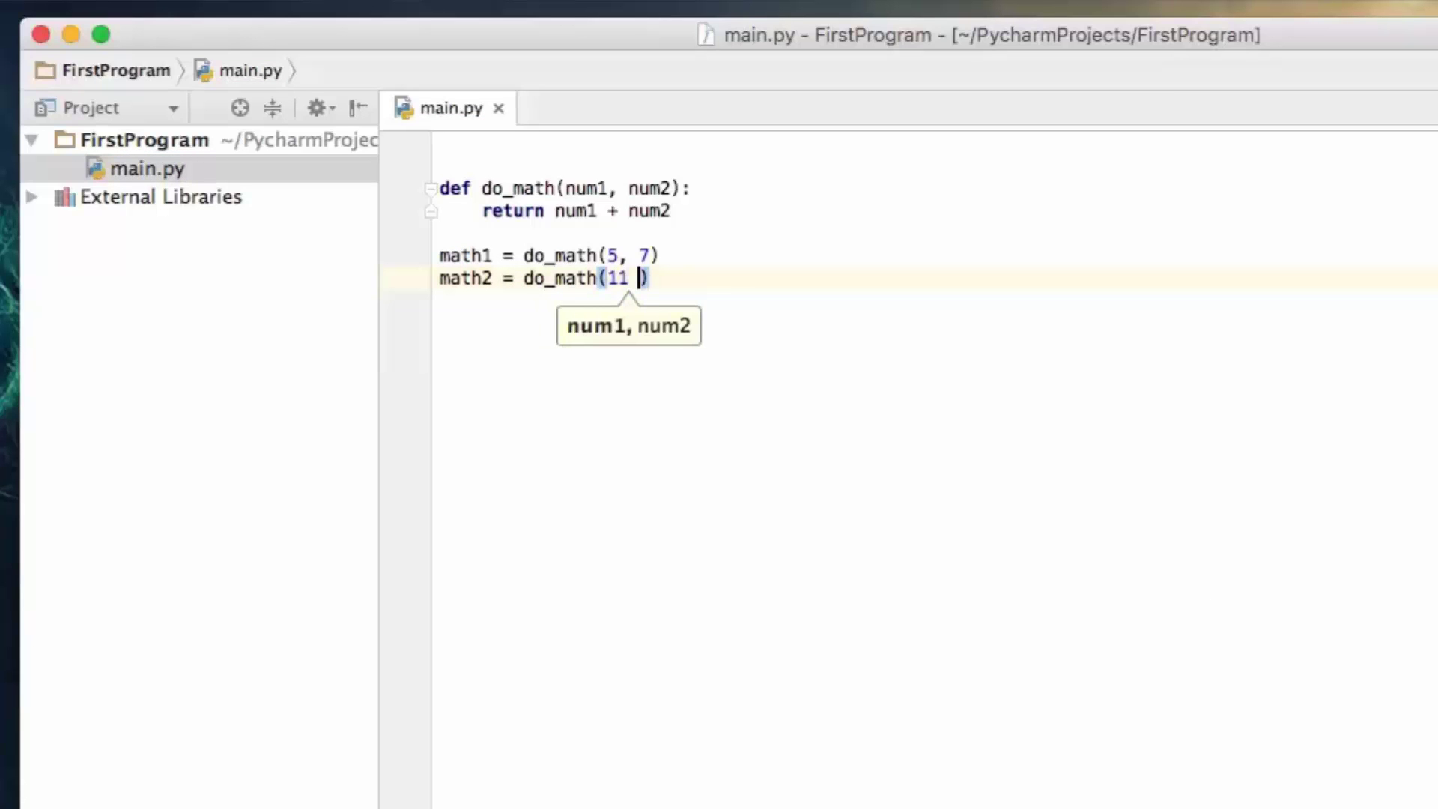
pyautogui.press('BackSpace')
pyautogui.write('34')
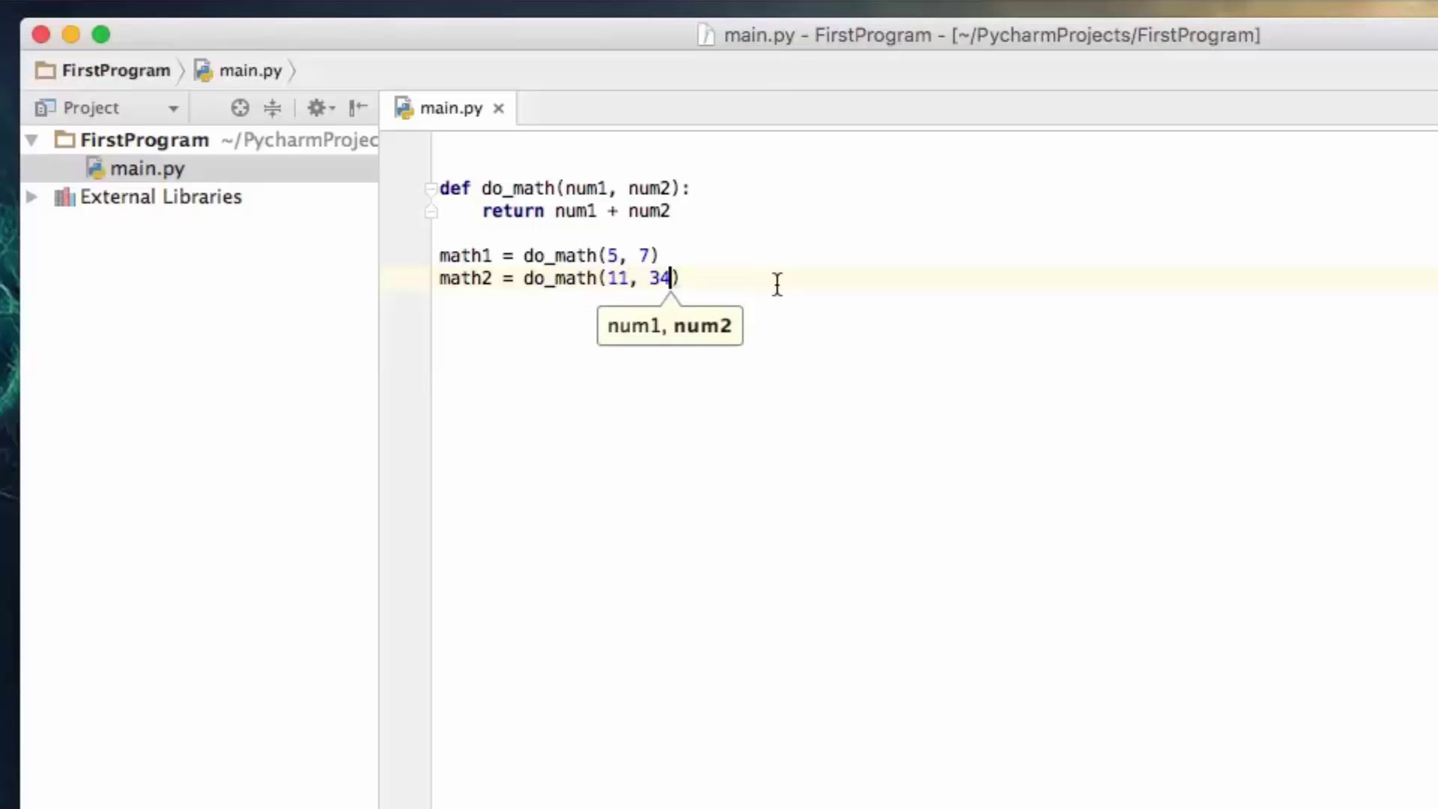
pyautogui.click(849, 275)
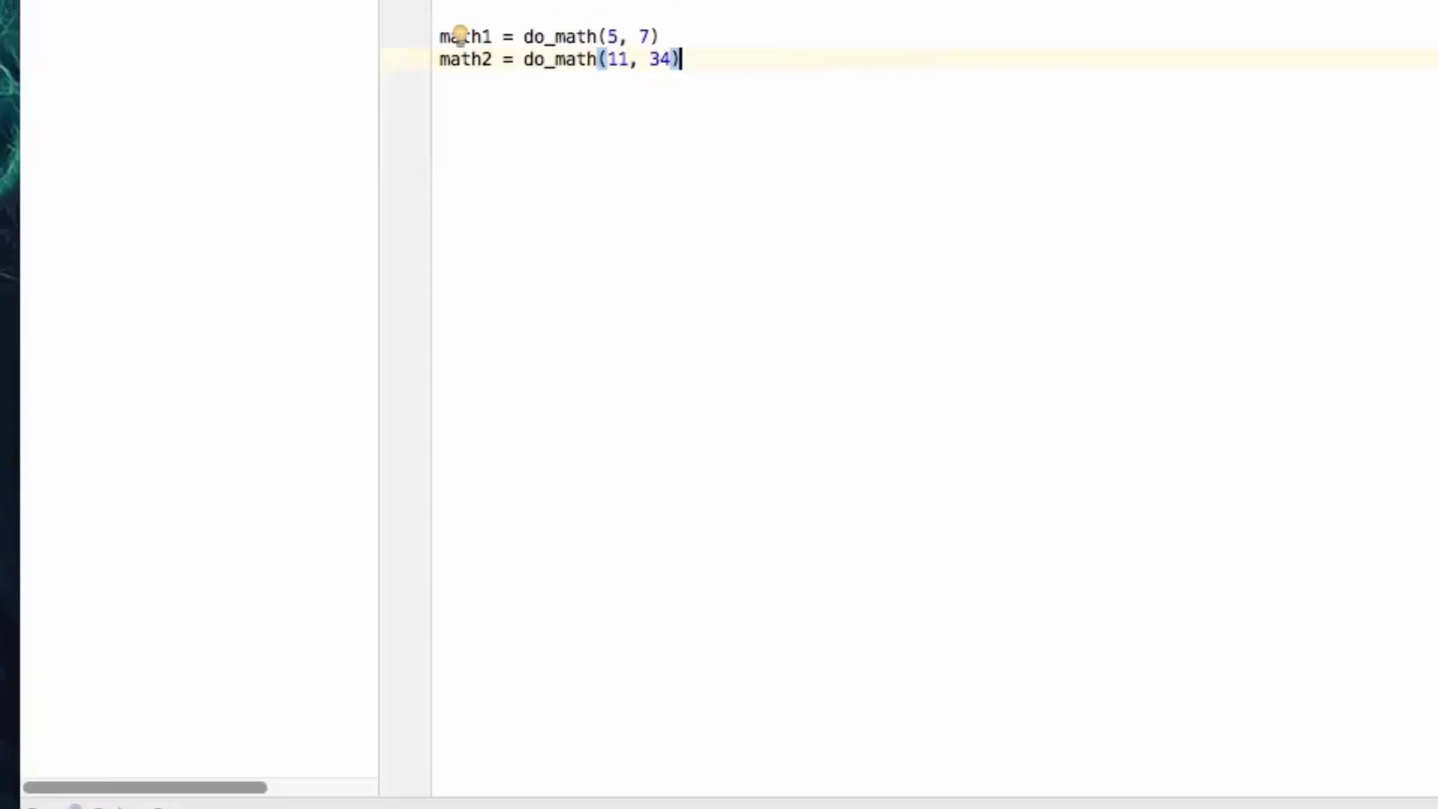
# Step: Rerun main.py with Ctrl+R and confirm exit code 0 with no printed output
pyautogui.hotkey('ctrl', 'r')
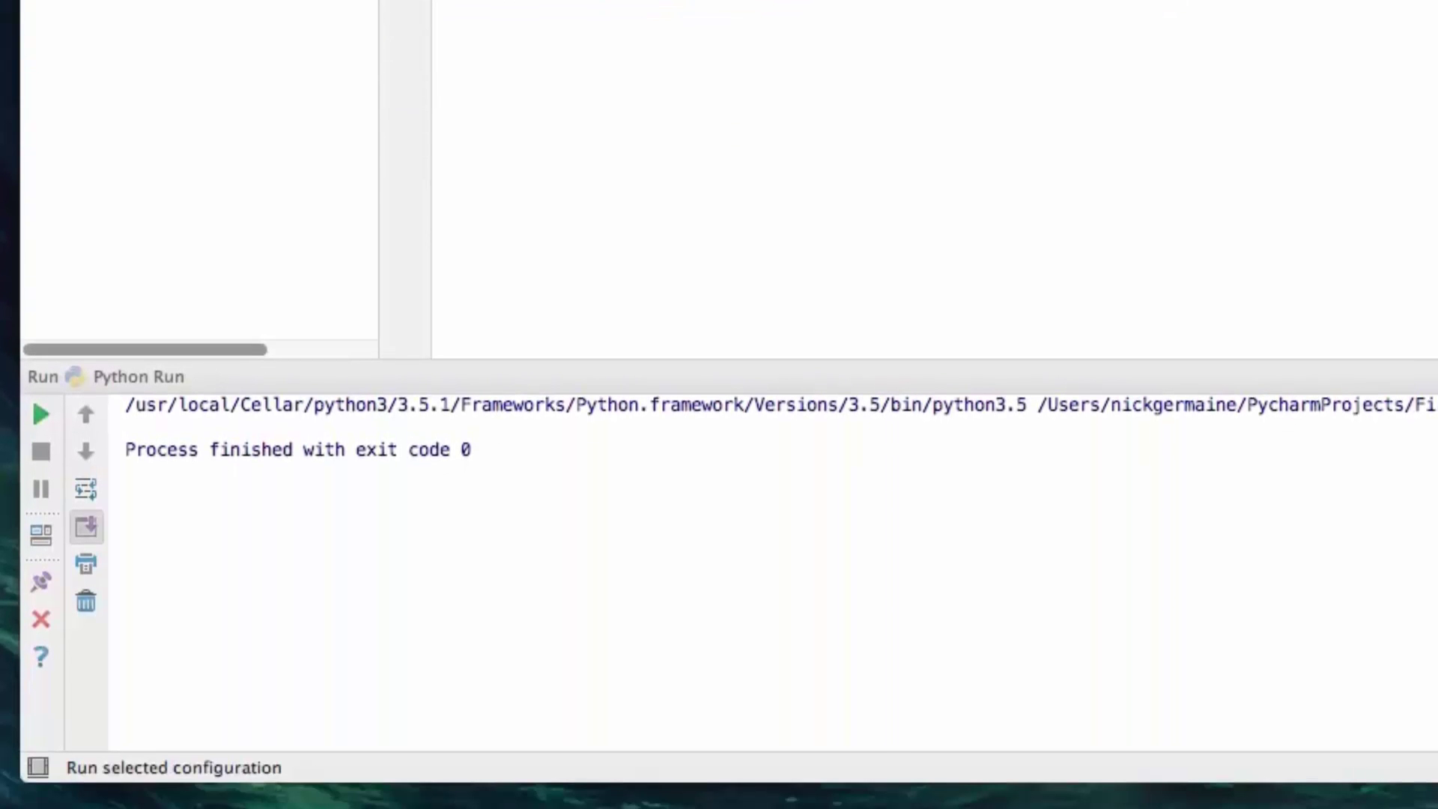
pyautogui.hotkey('ctrl', 'r')
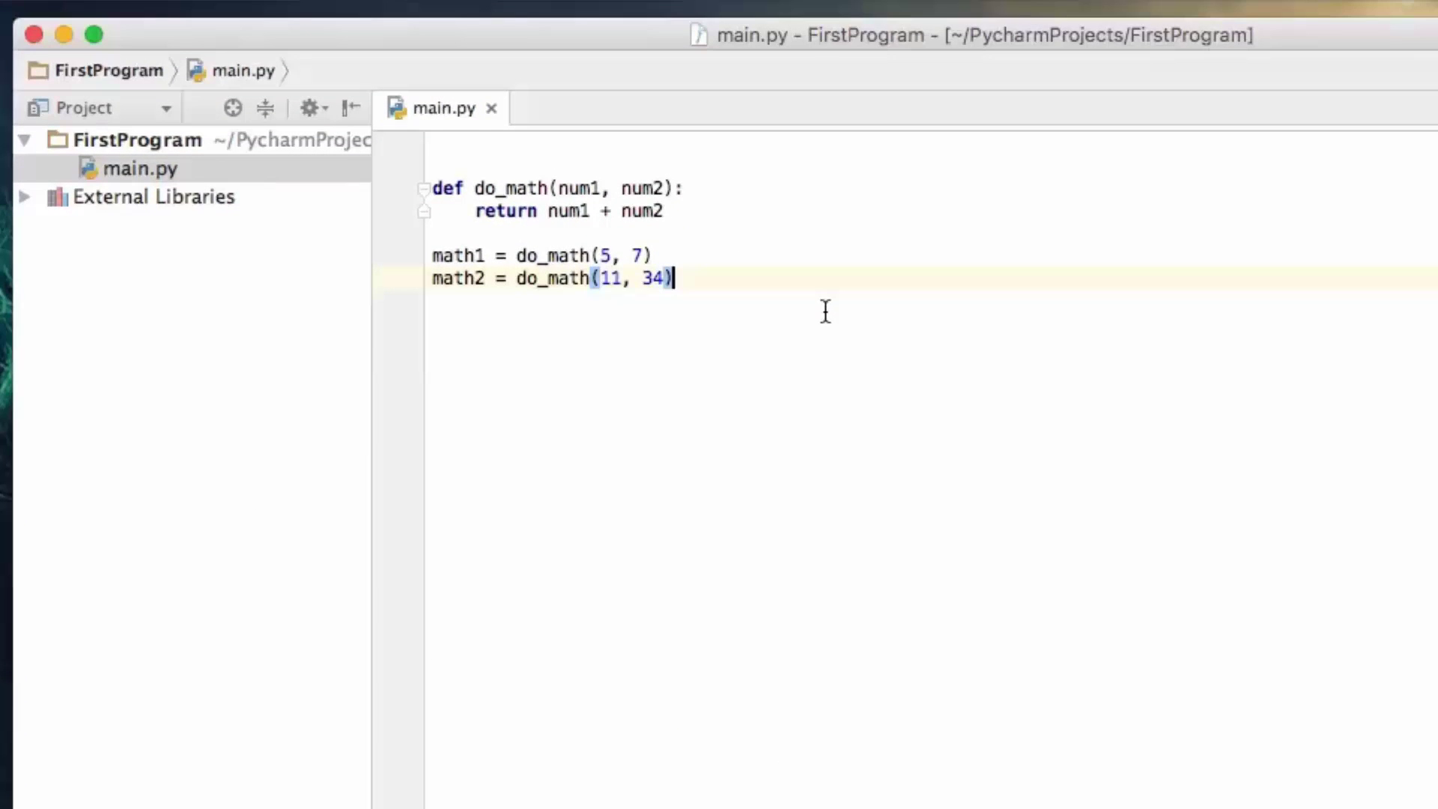
# Step: Write print("First sum is", math1, "and the second sum is", math2) on a new line
pyautogui.press('Return')
pyautogui.press('Return')
pyautogui.write('print(')
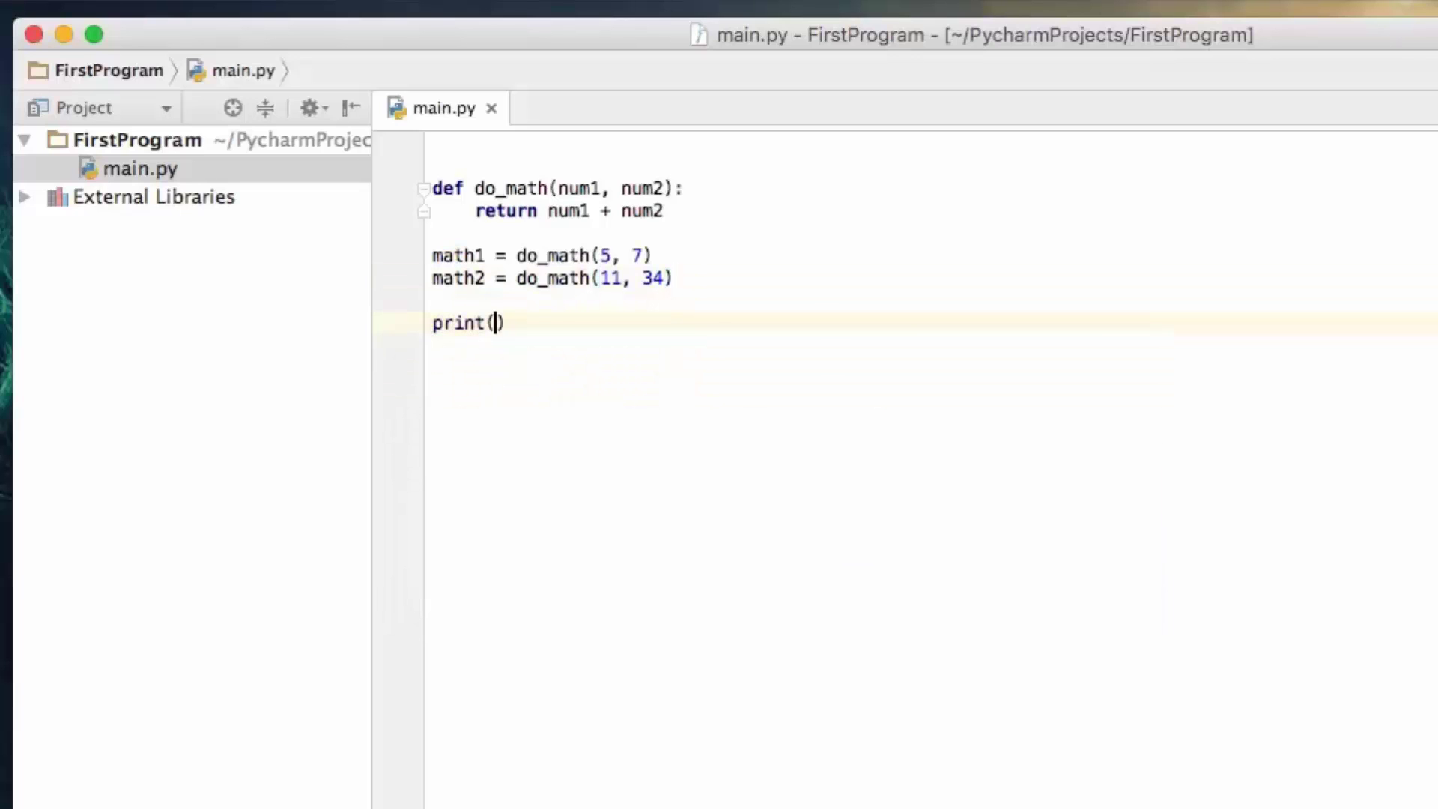
pyautogui.write('"First ')
pyautogui.write('sum is')
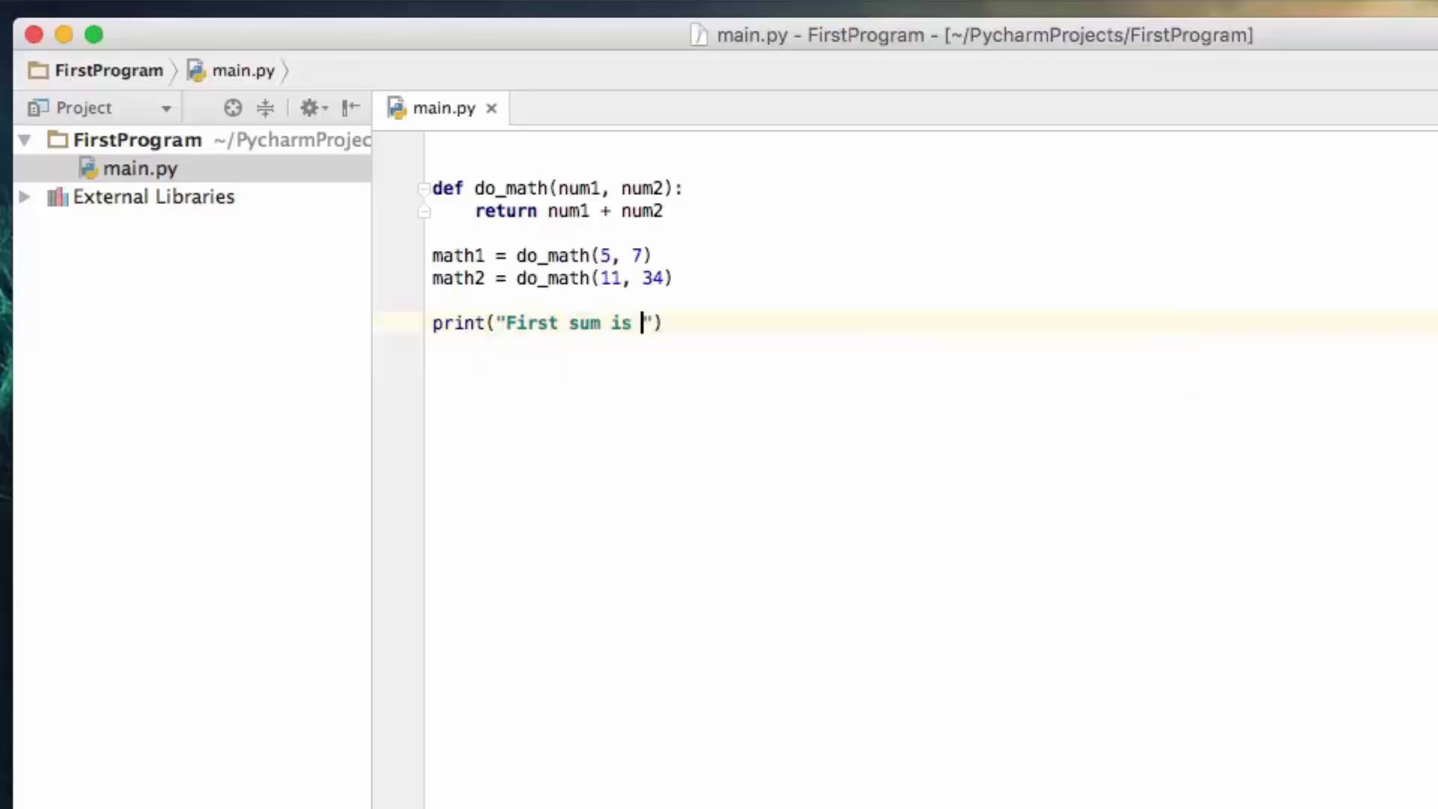
pyautogui.press('BackSpace')
pyautogui.press('Right')
pyautogui.write(', m')
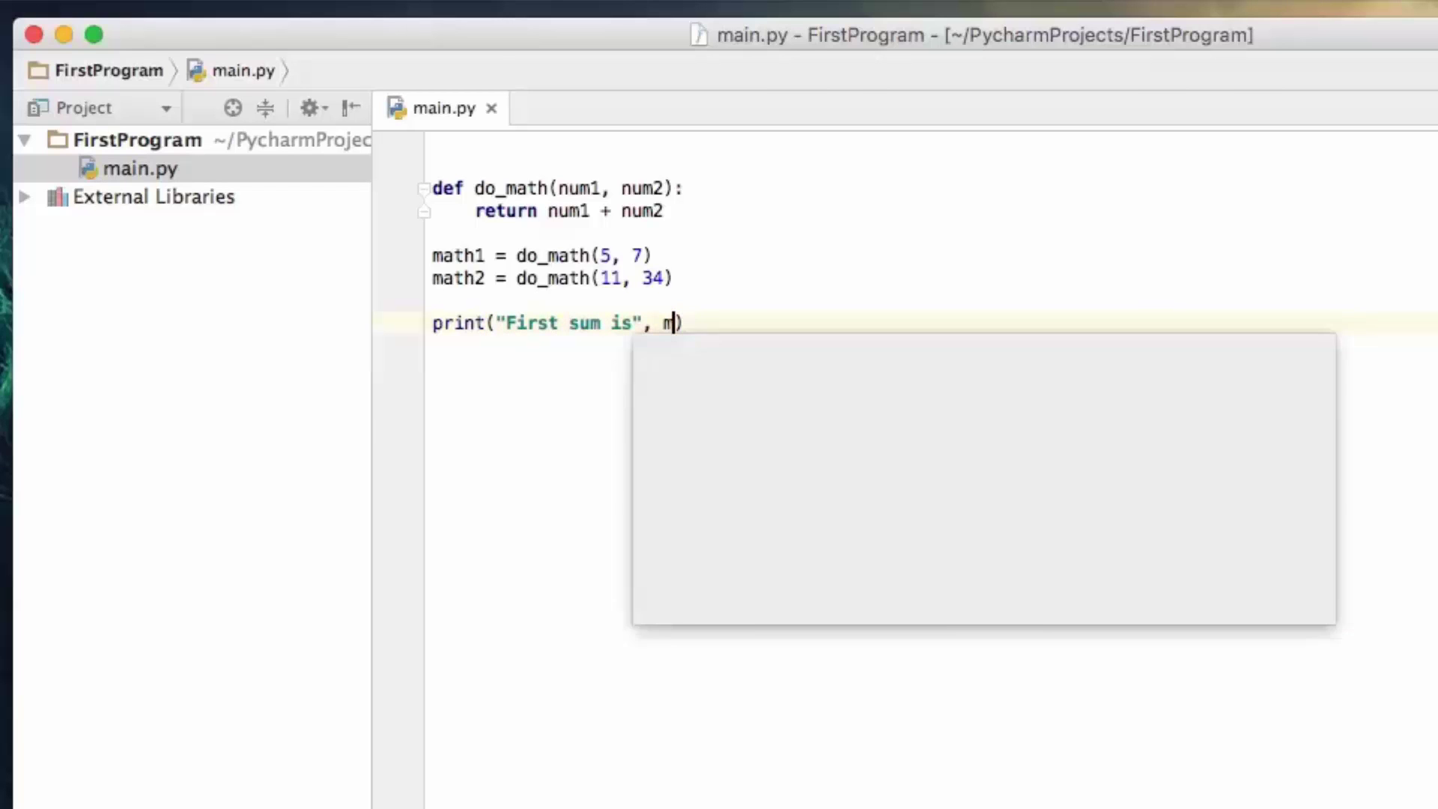
pyautogui.write('ath1, ')
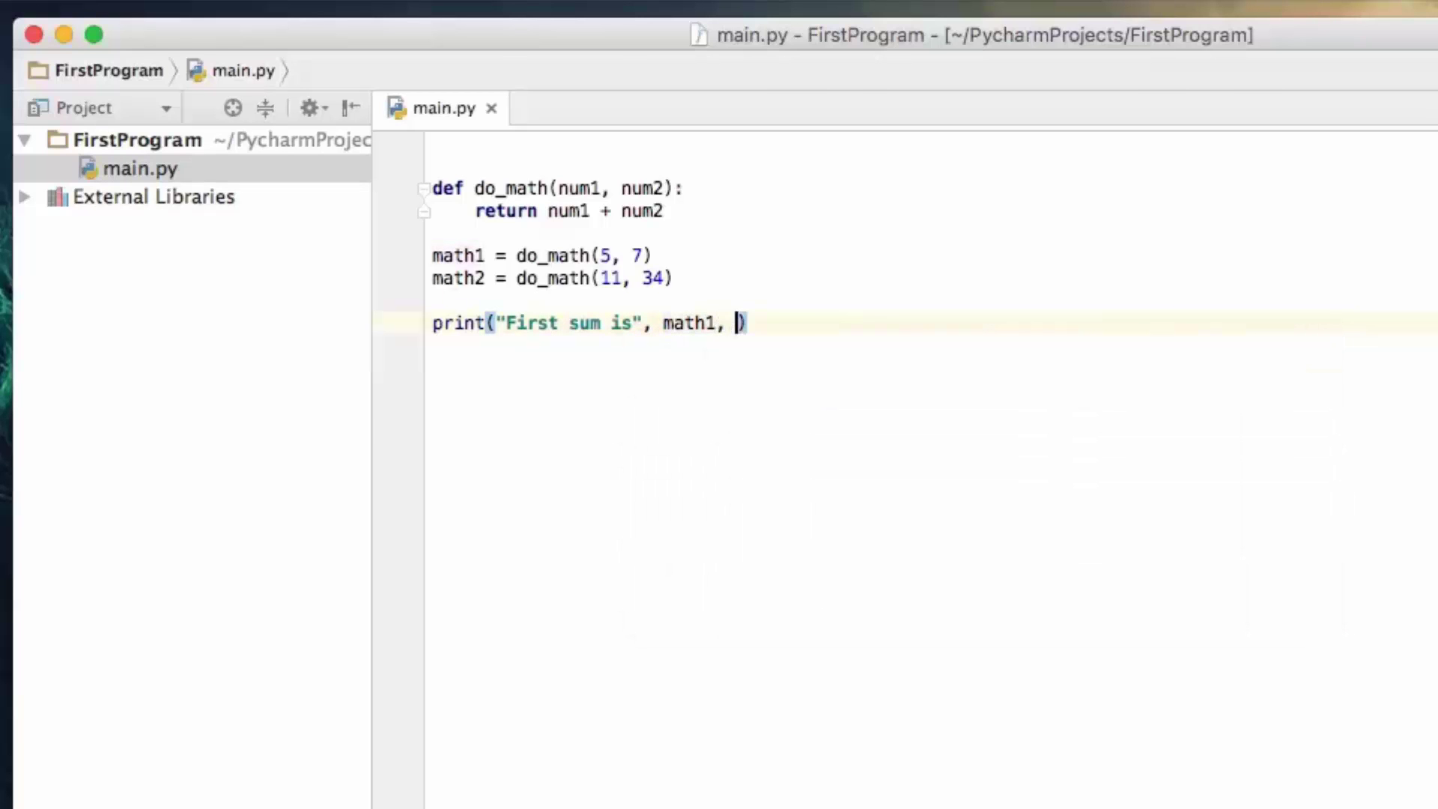
pyautogui.write('"and the s')
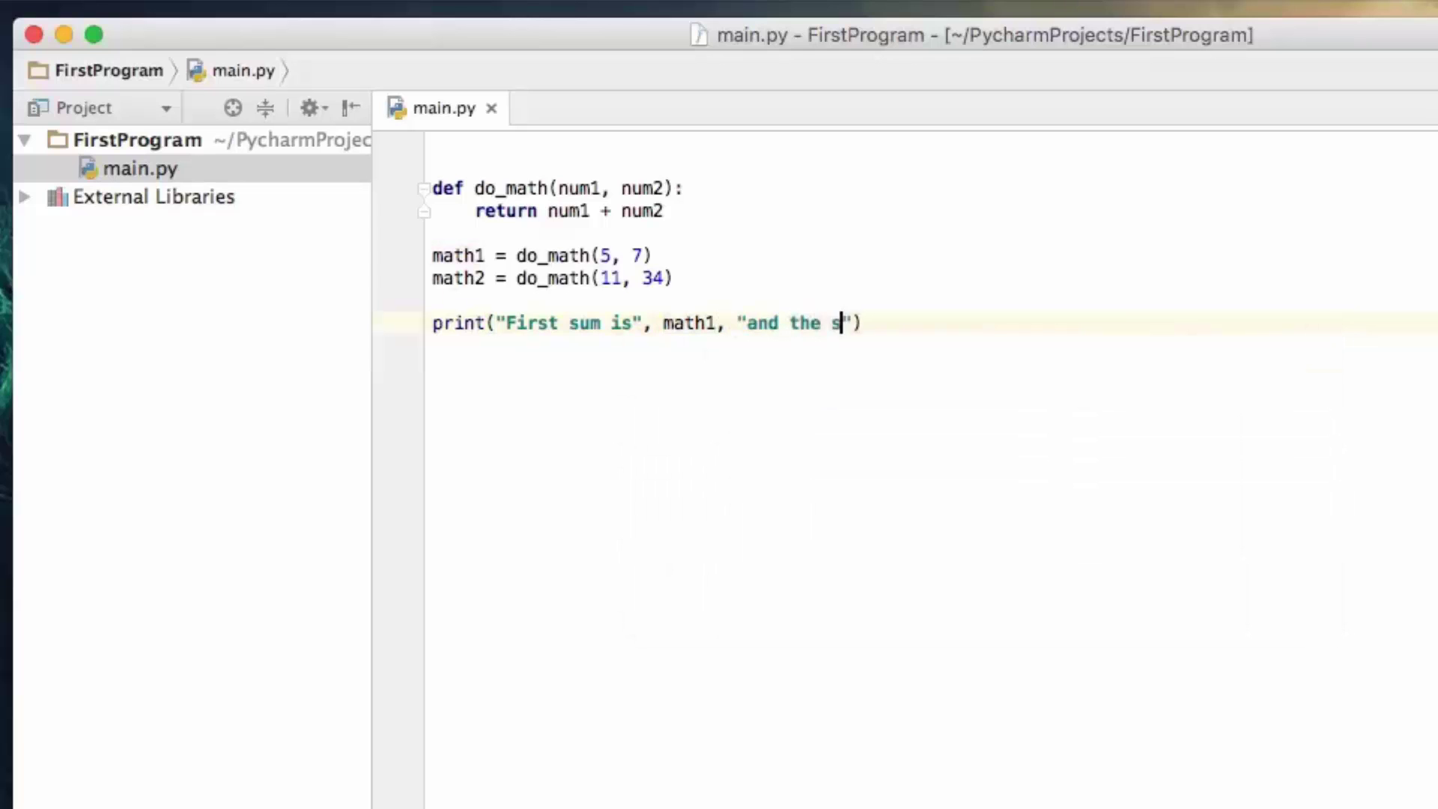
pyautogui.write('econd sum is')
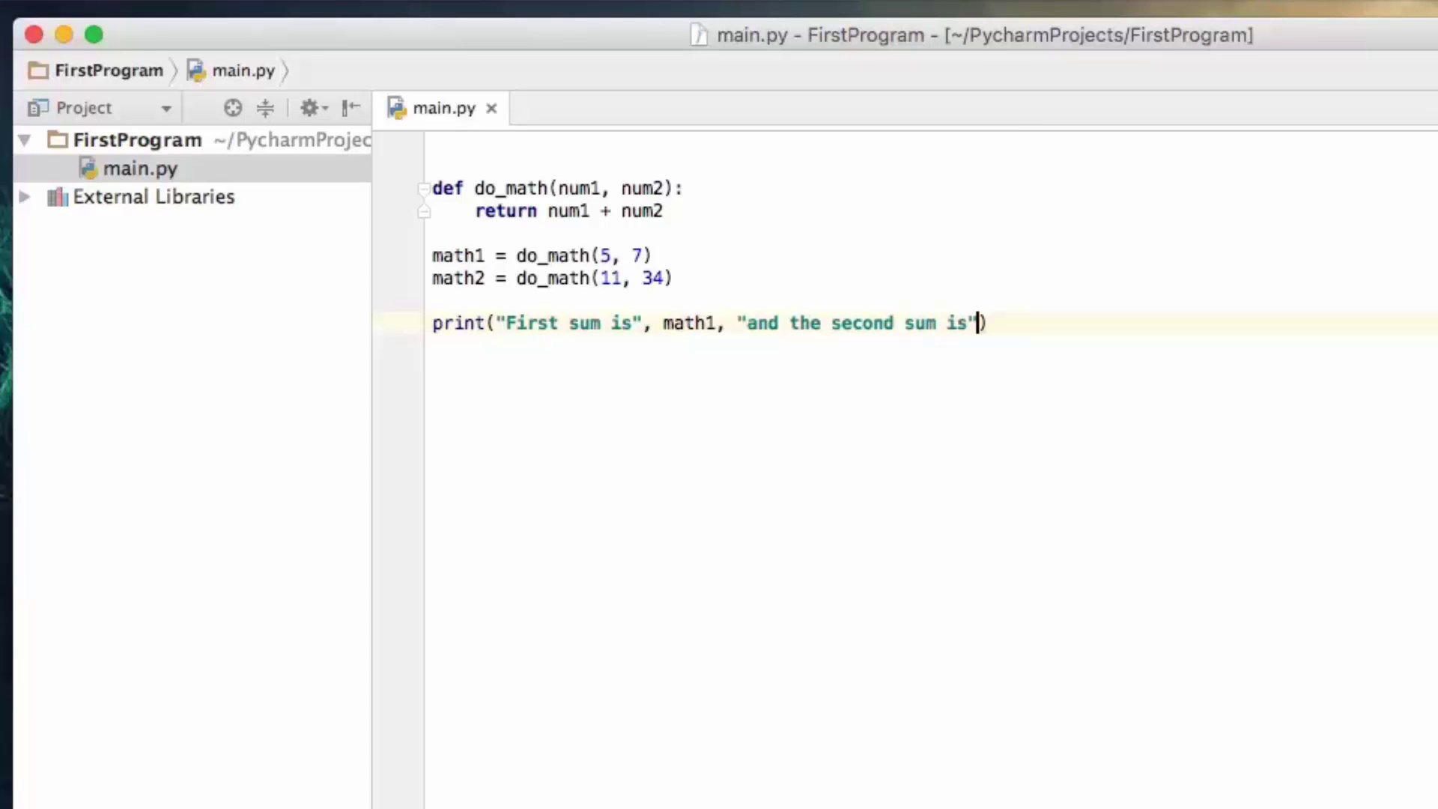
pyautogui.press('Right')
pyautogui.write(', math2')
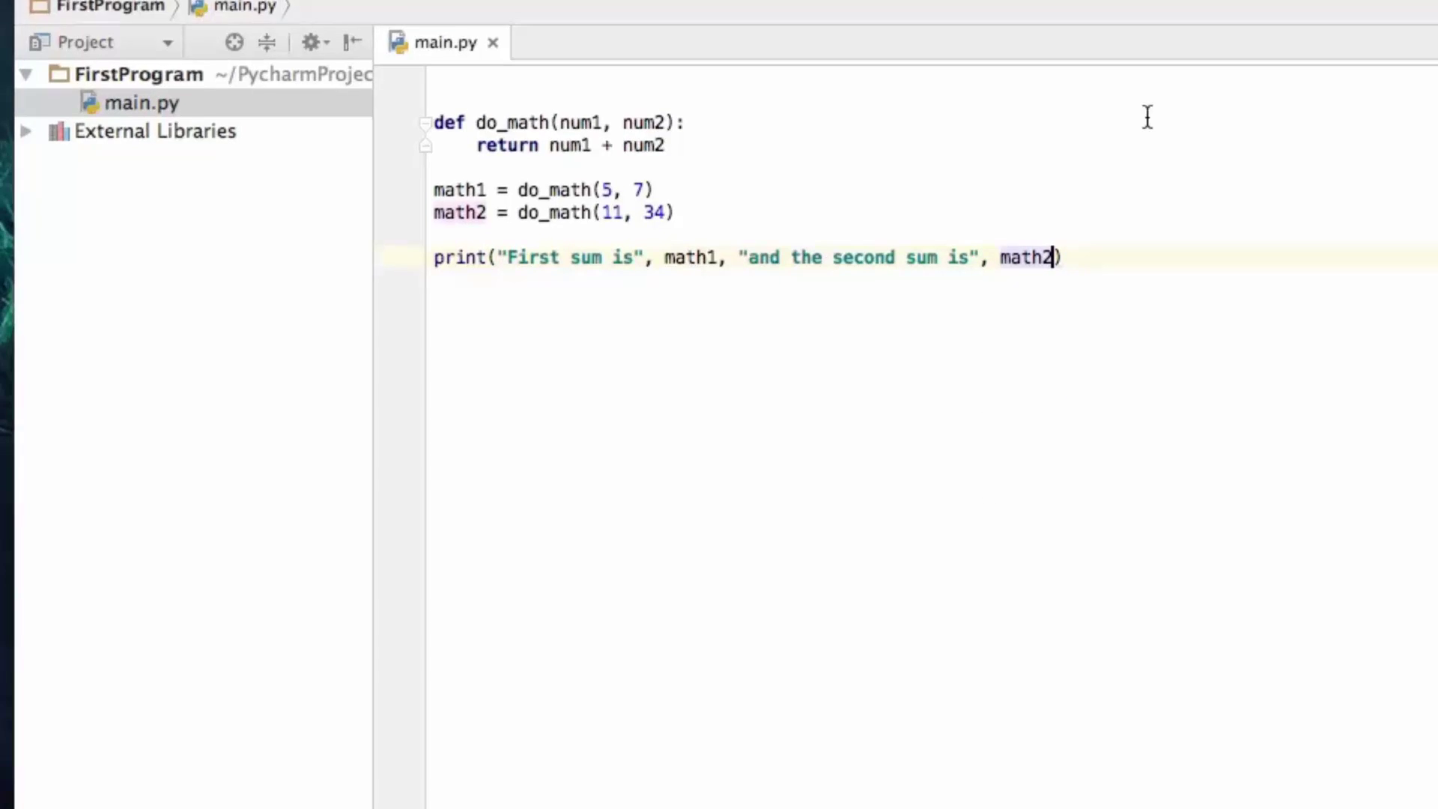
# Step: Run main.py and highlight the output line 'First sum is 12 and the second sum is 45'
pyautogui.hotkey('ctrl', 'r')
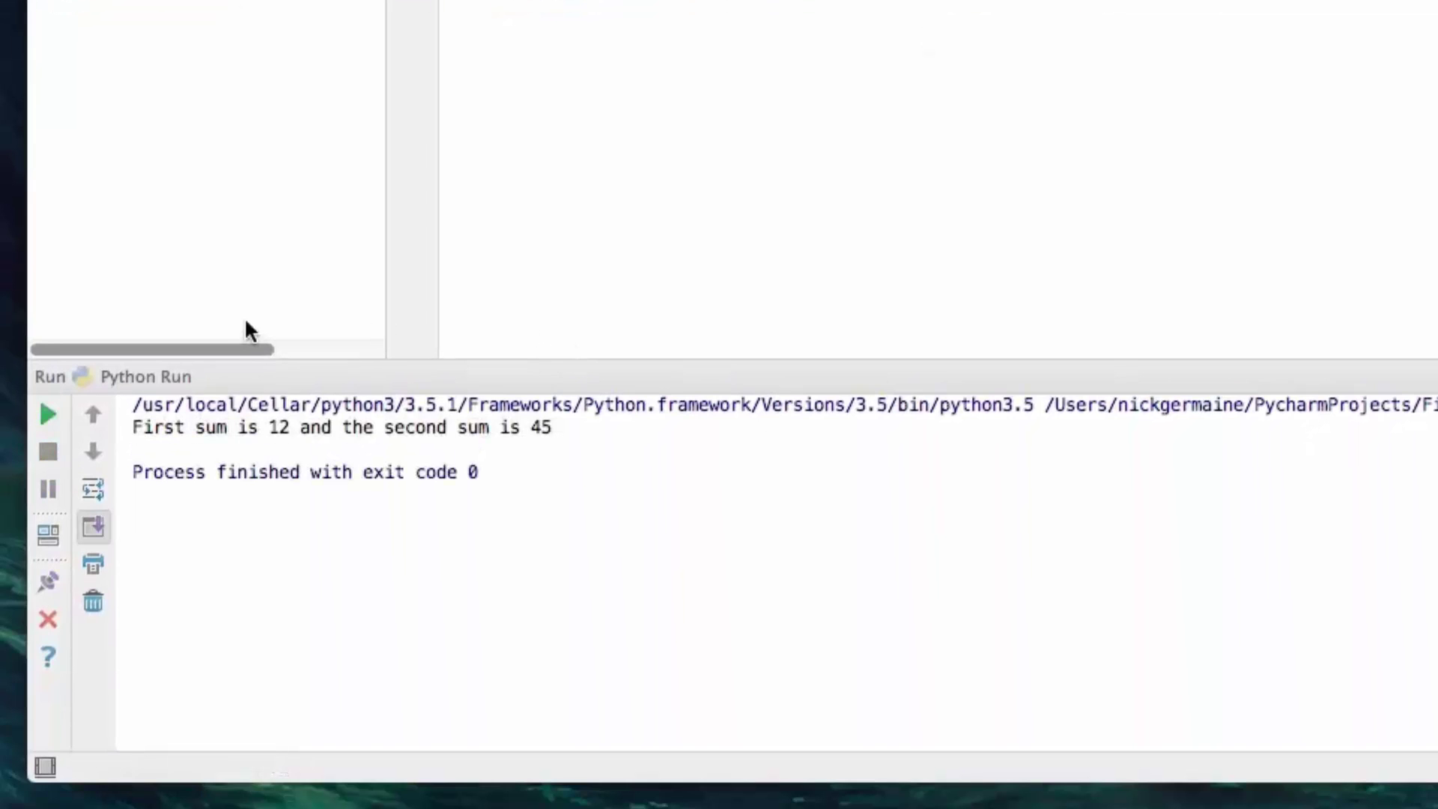
pyautogui.moveTo(294, 427)
pyautogui.mouseDown()
pyautogui.moveTo(280, 427)
pyautogui.moveTo(554, 427)
pyautogui.mouseUp()
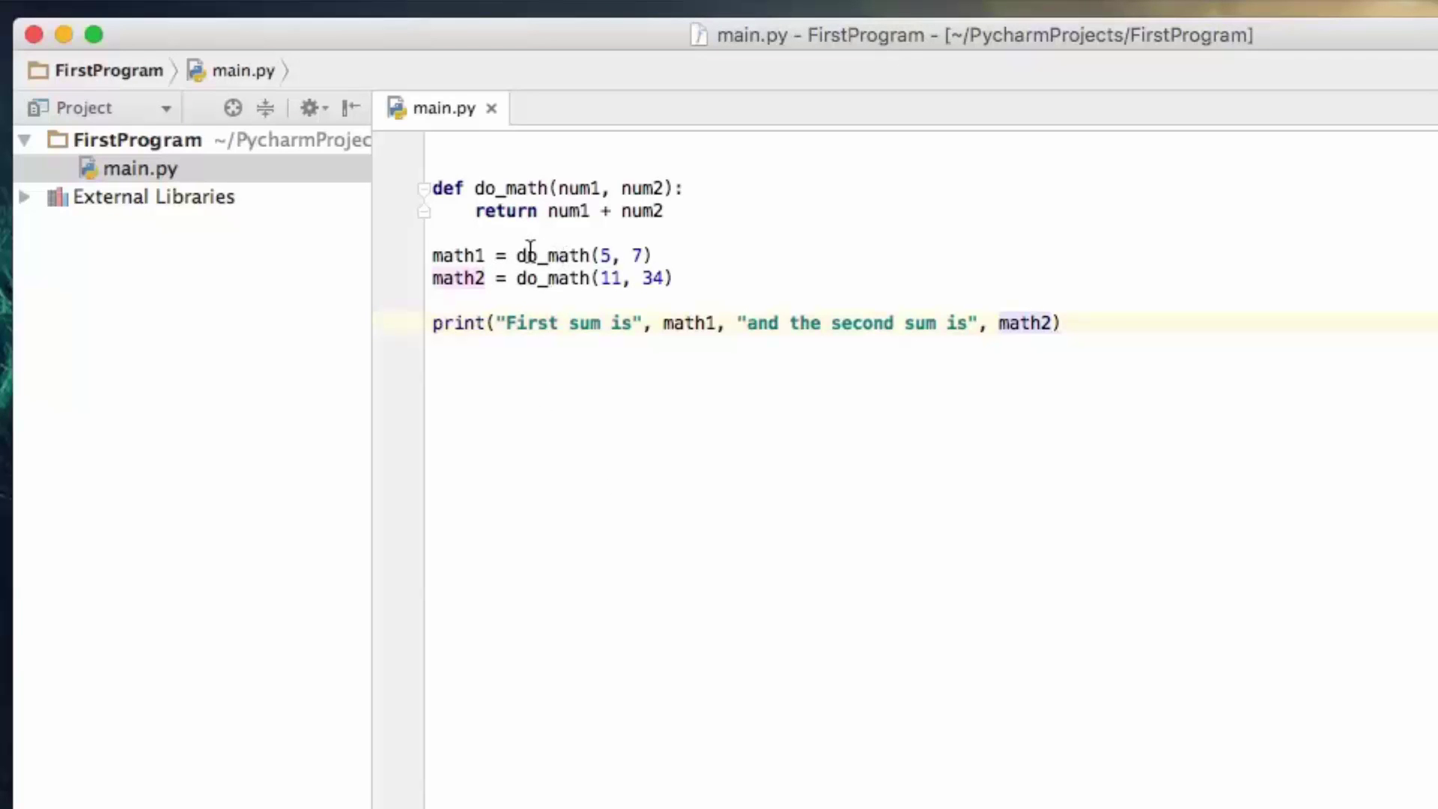
pyautogui.click(433, 188)
pyautogui.doubleClick(439, 188)
pyautogui.click(484, 188)
pyautogui.doubleClick(512, 187)
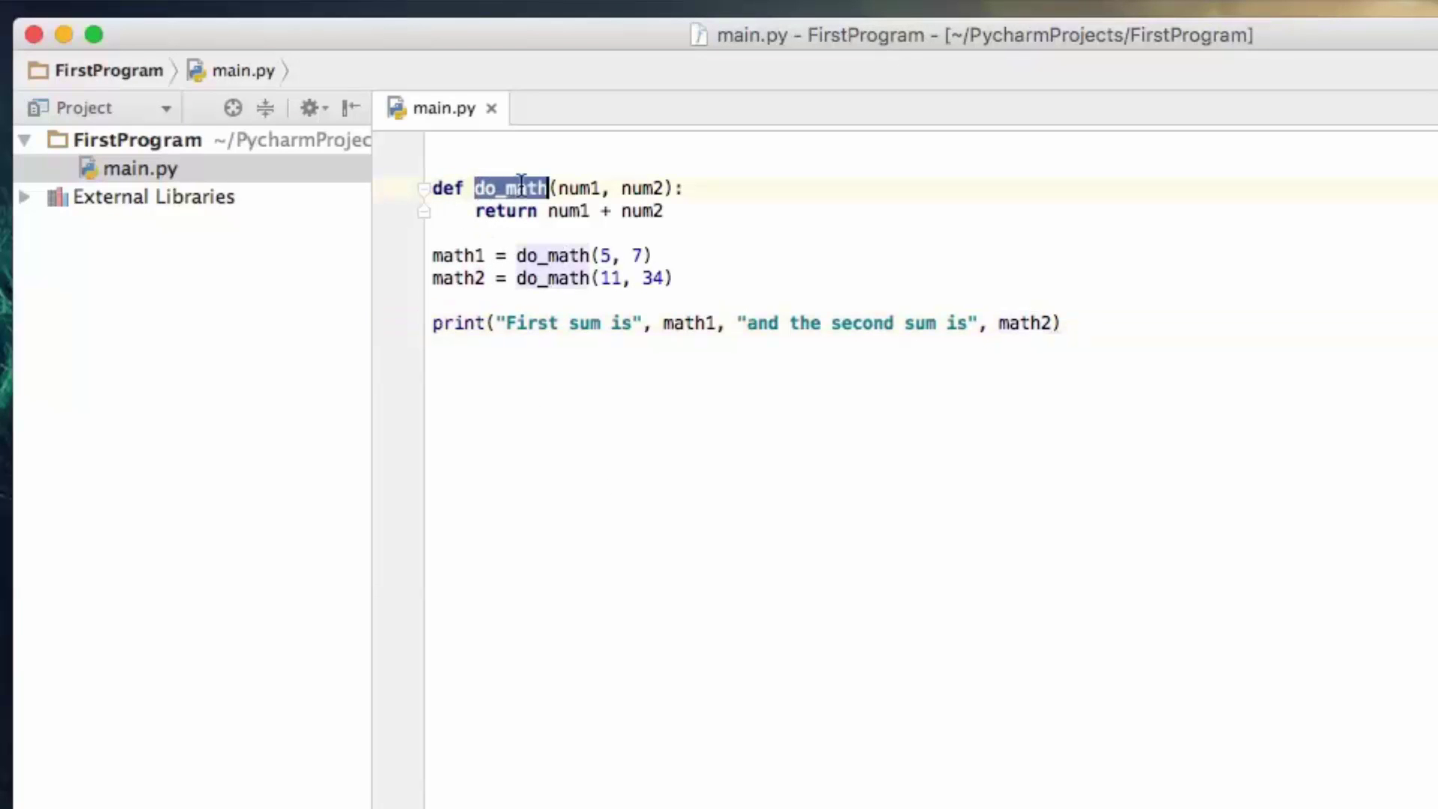
pyautogui.click(560, 188)
pyautogui.doubleClick(579, 188)
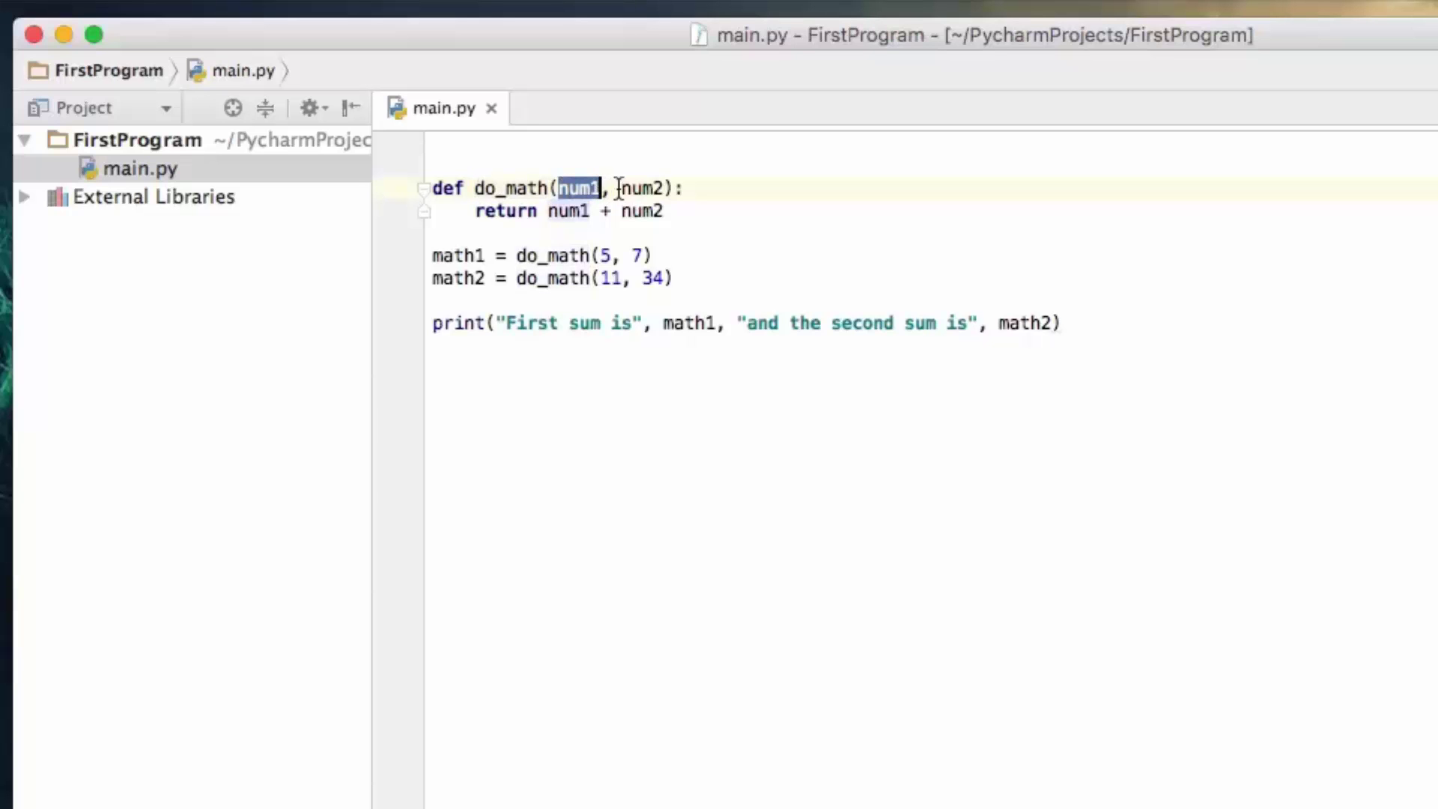
pyautogui.click(613, 188)
pyautogui.moveTo(615, 188); pyautogui.dragTo(662, 188)
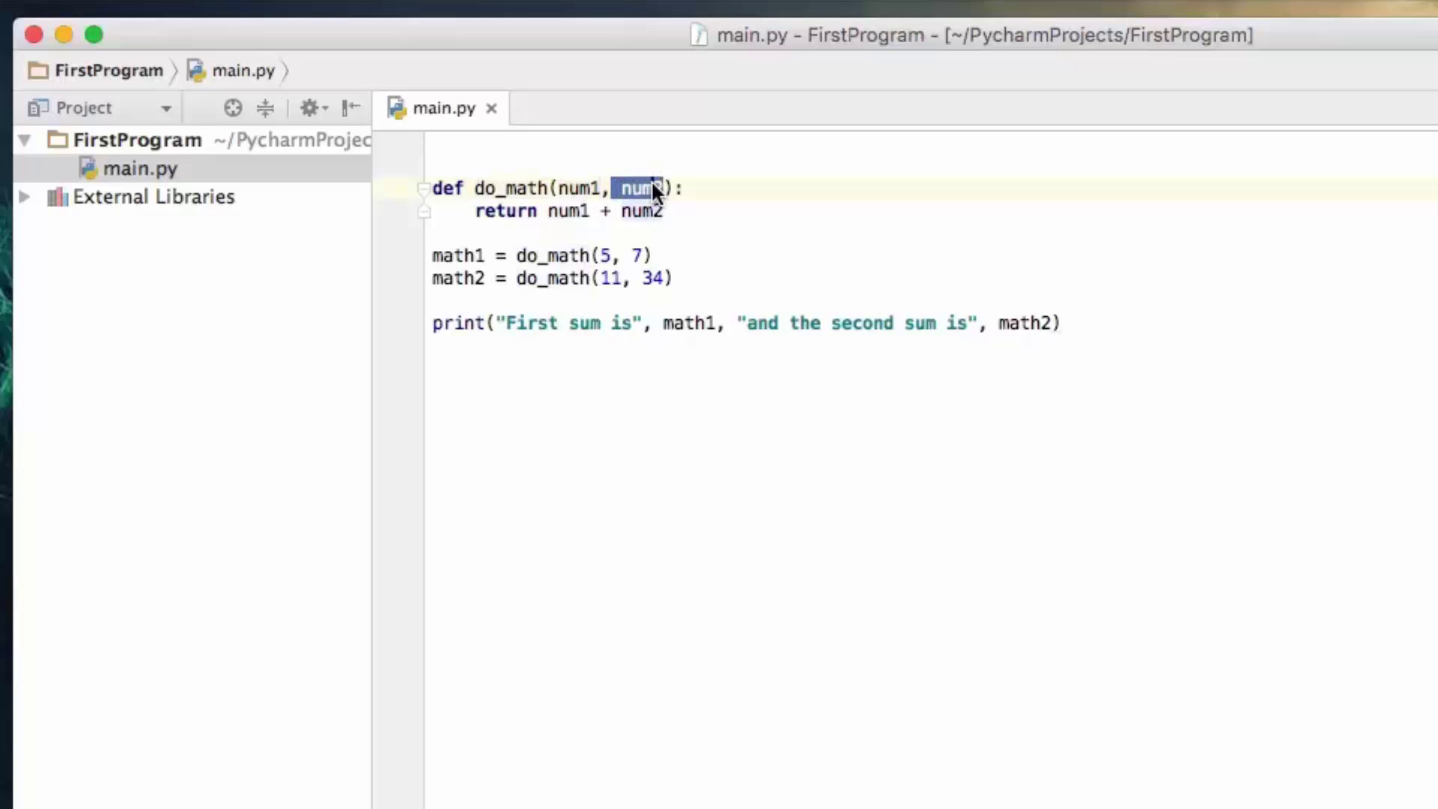
pyautogui.click(654, 188)
pyautogui.click(690, 188)
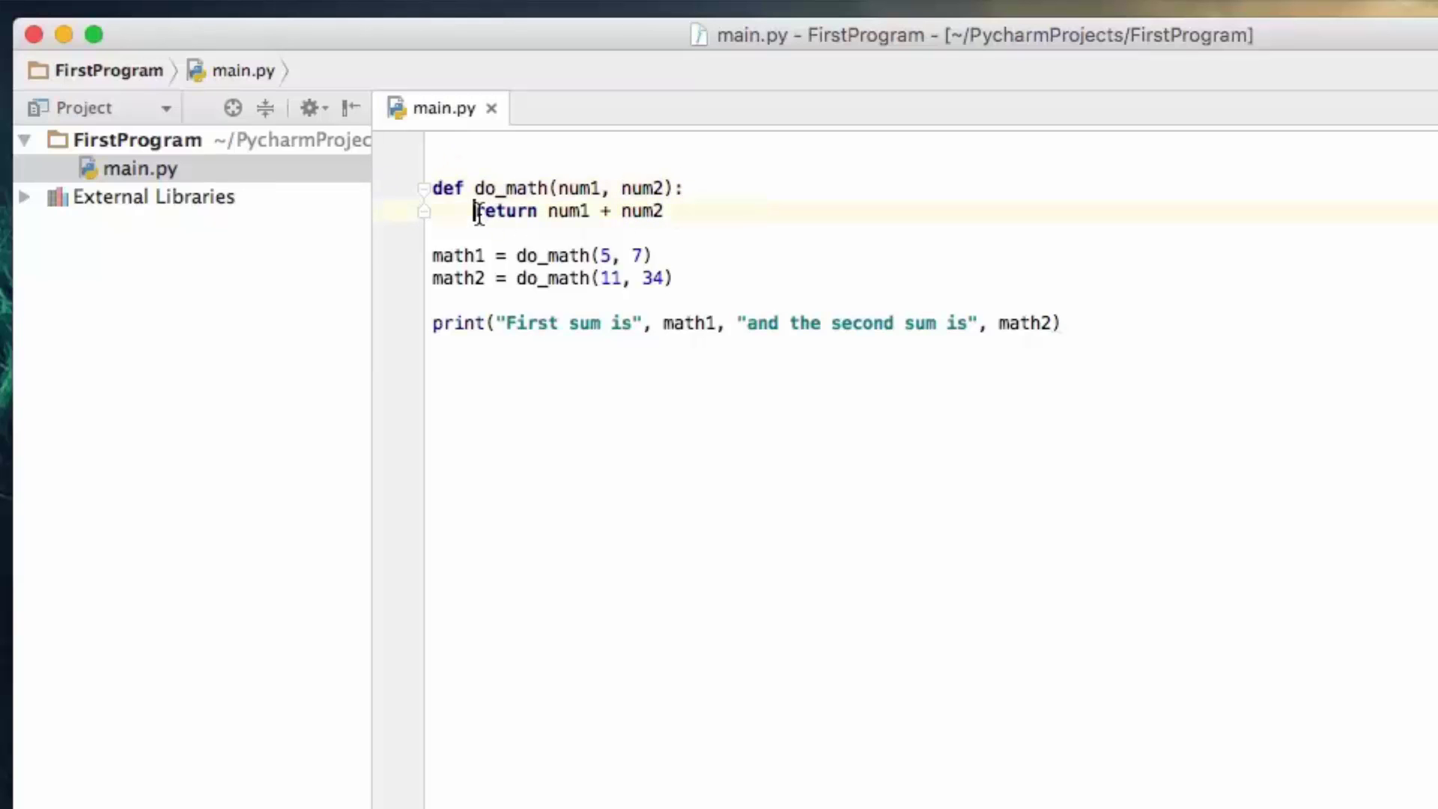
pyautogui.moveTo(478, 212); pyautogui.dragTo(666, 211)
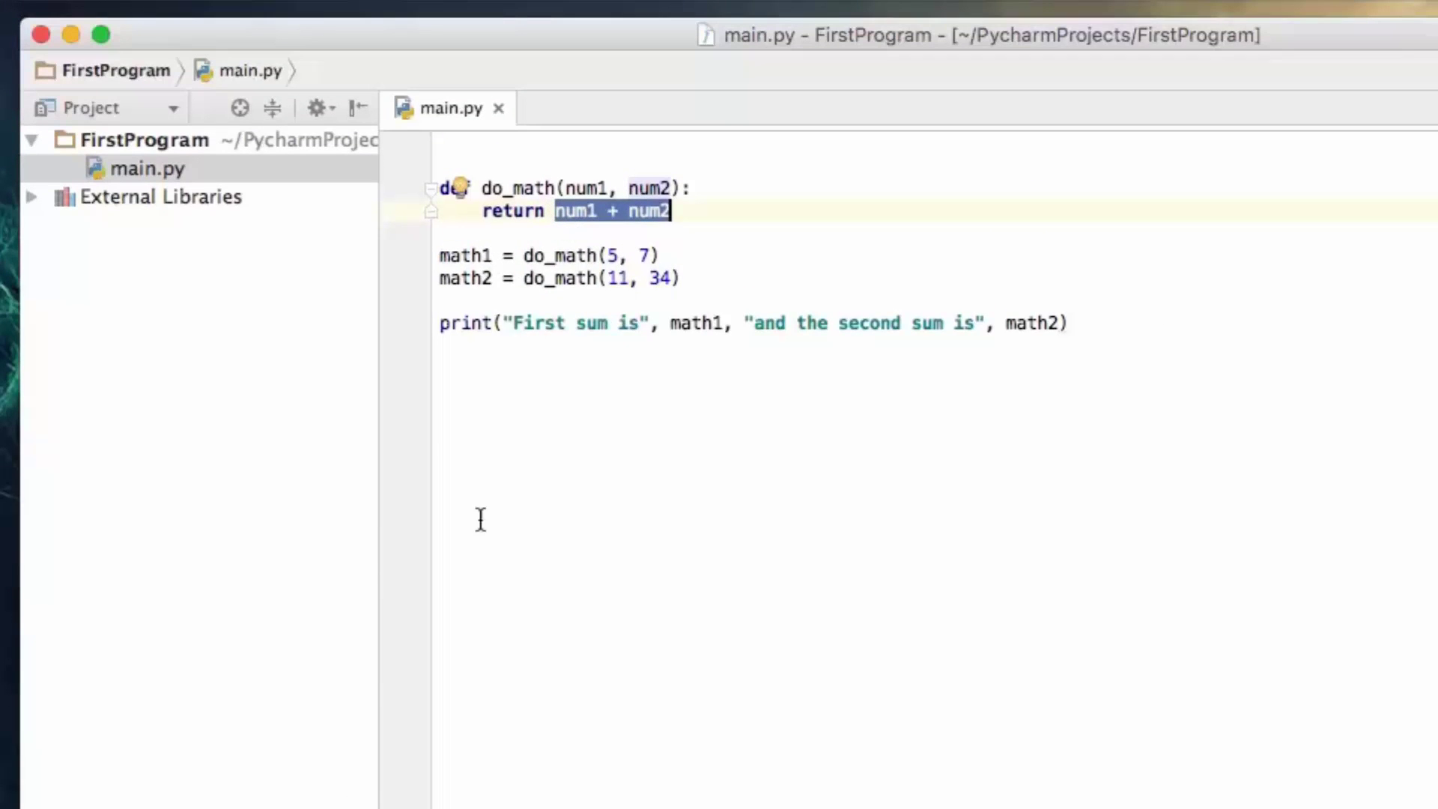
pyautogui.moveTo(522, 256); pyautogui.dragTo(661, 257)
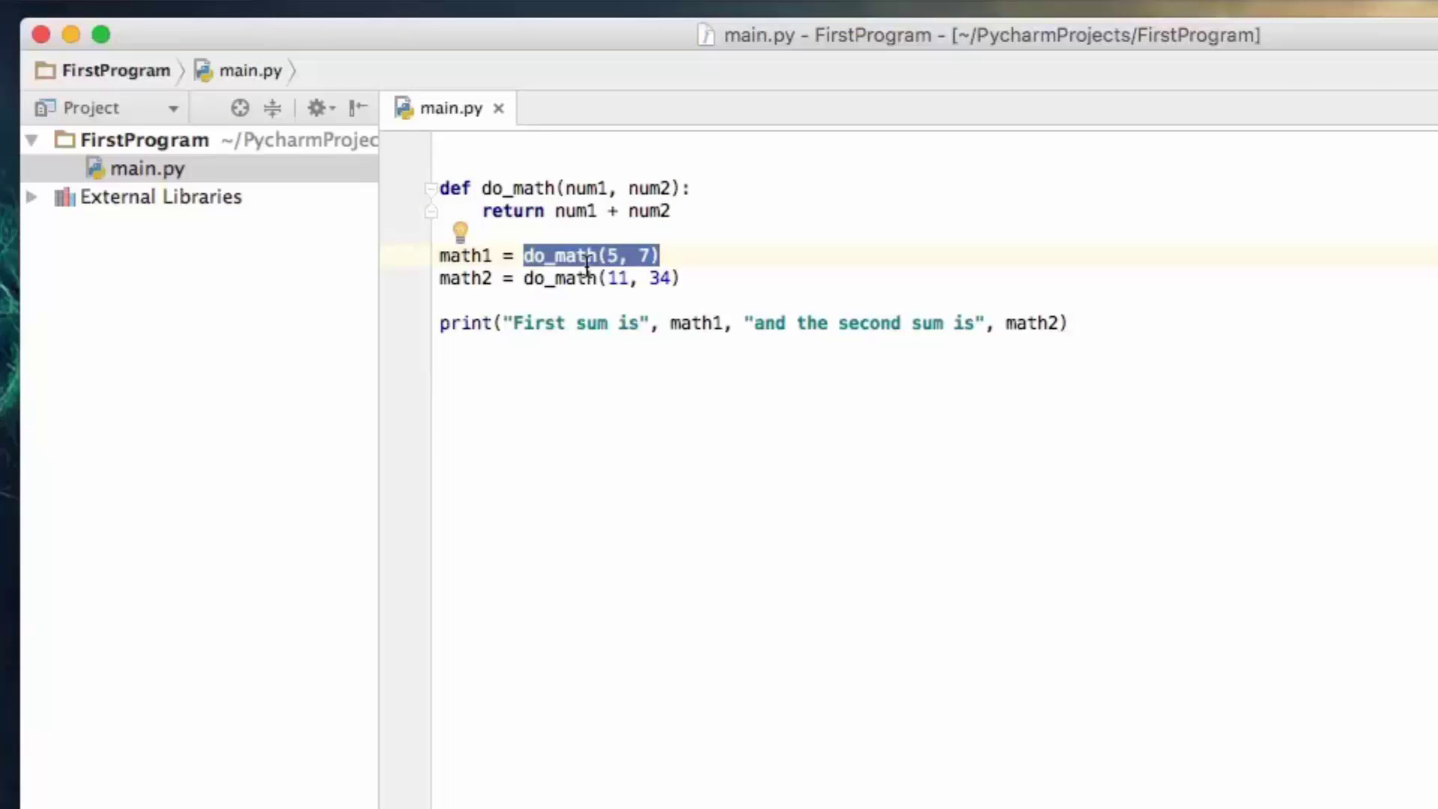
pyautogui.click(526, 279)
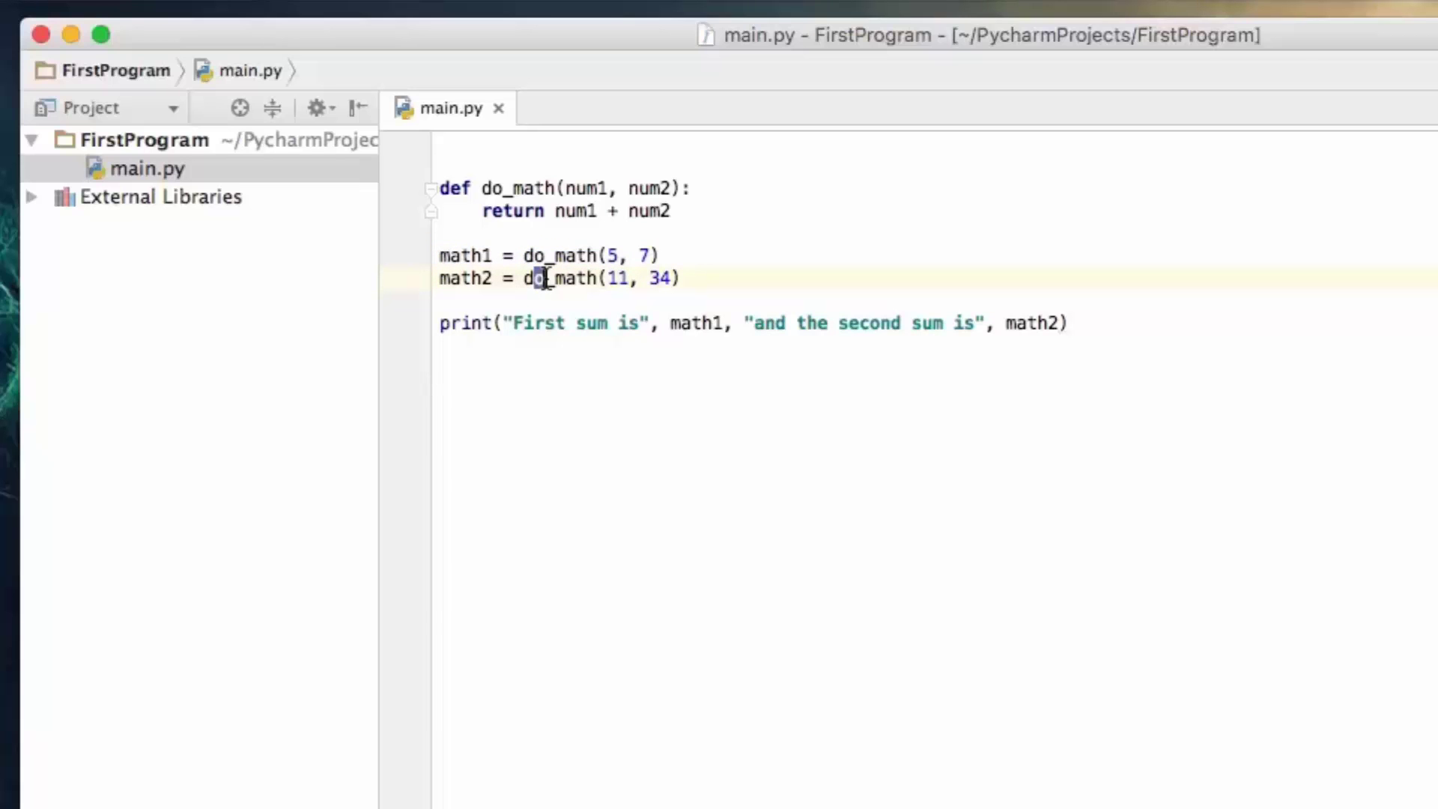
pyautogui.moveTo(524, 279); pyautogui.dragTo(626, 279)
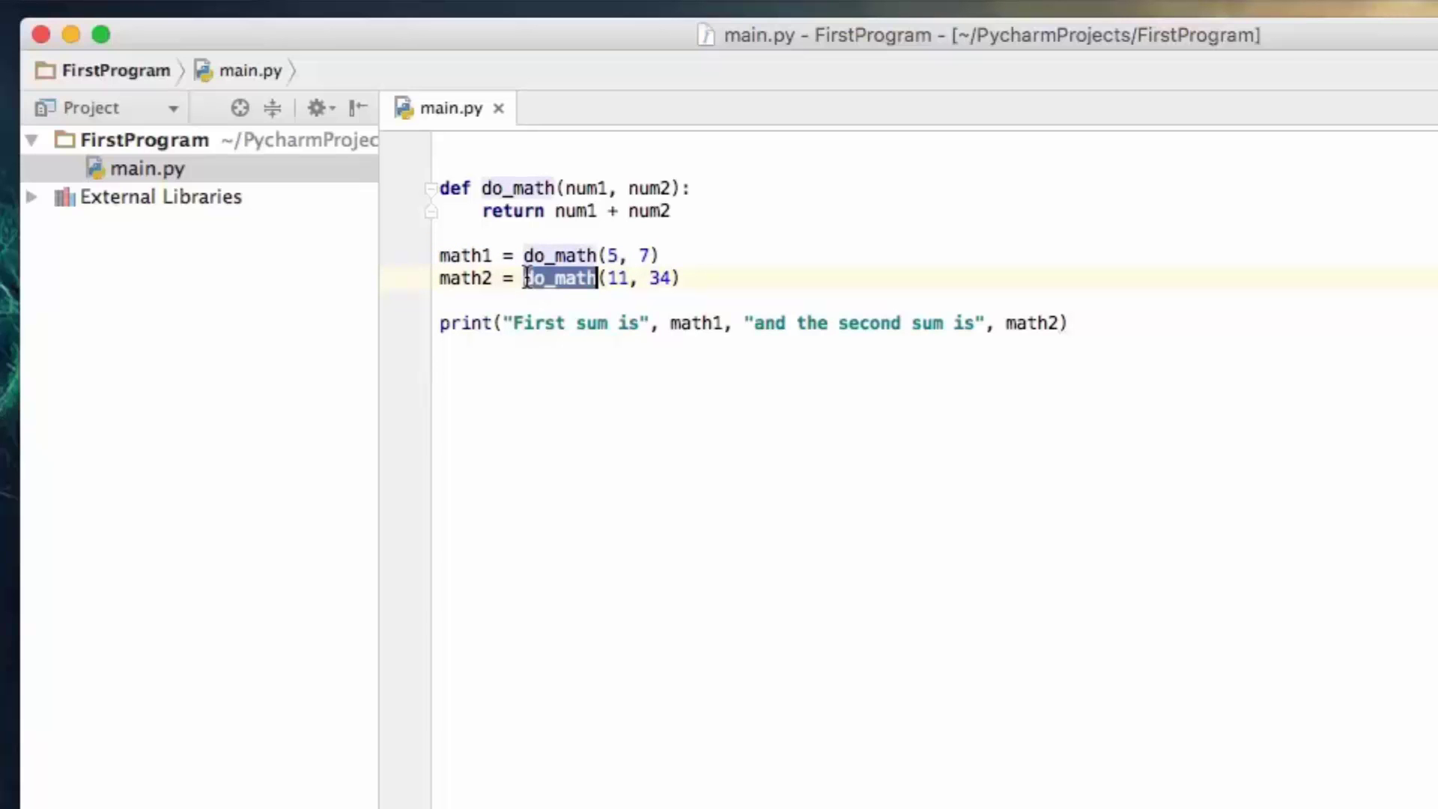
pyautogui.click(651, 278)
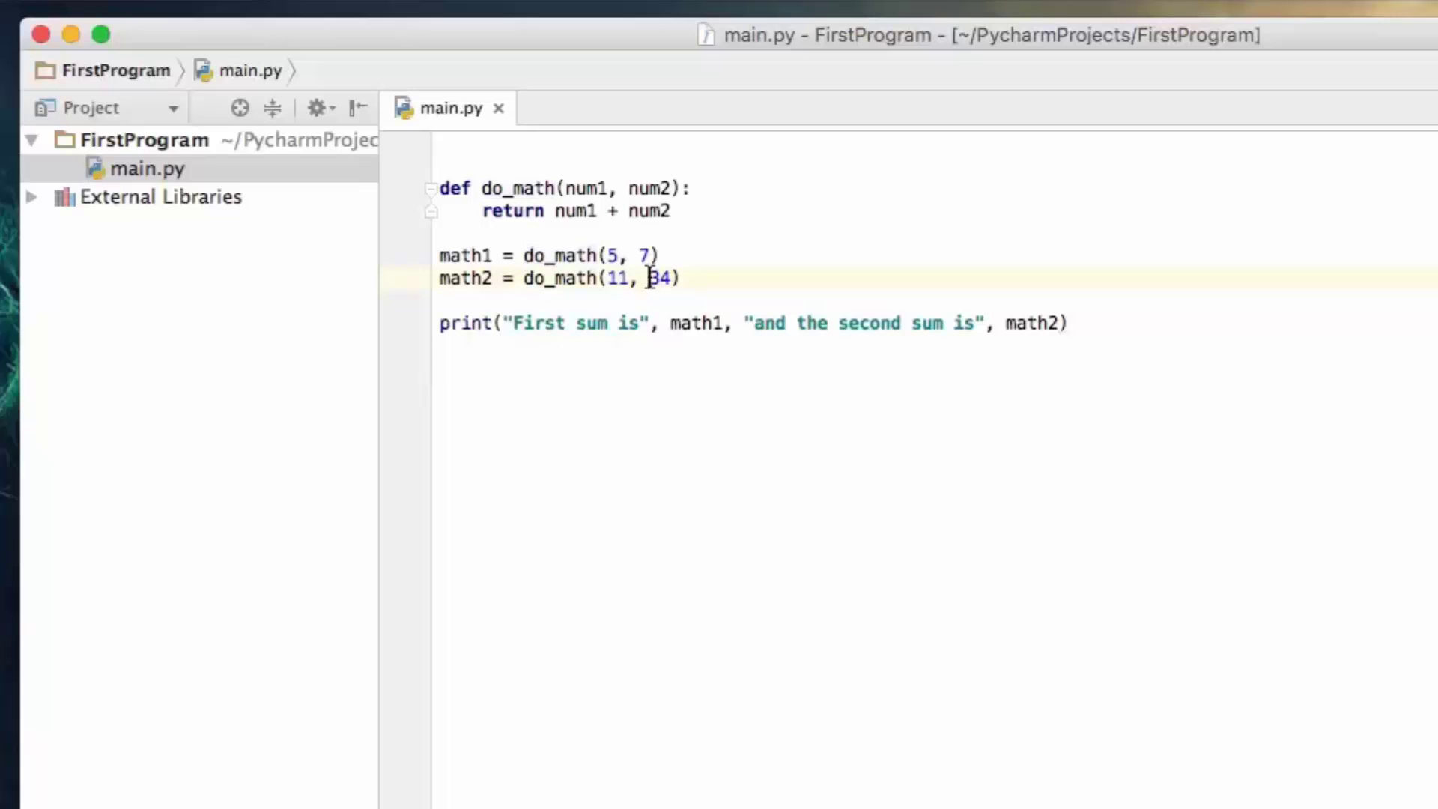
pyautogui.doubleClick(506, 211)
pyautogui.click(525, 279)
pyautogui.moveTo(524, 279); pyautogui.dragTo(680, 280)
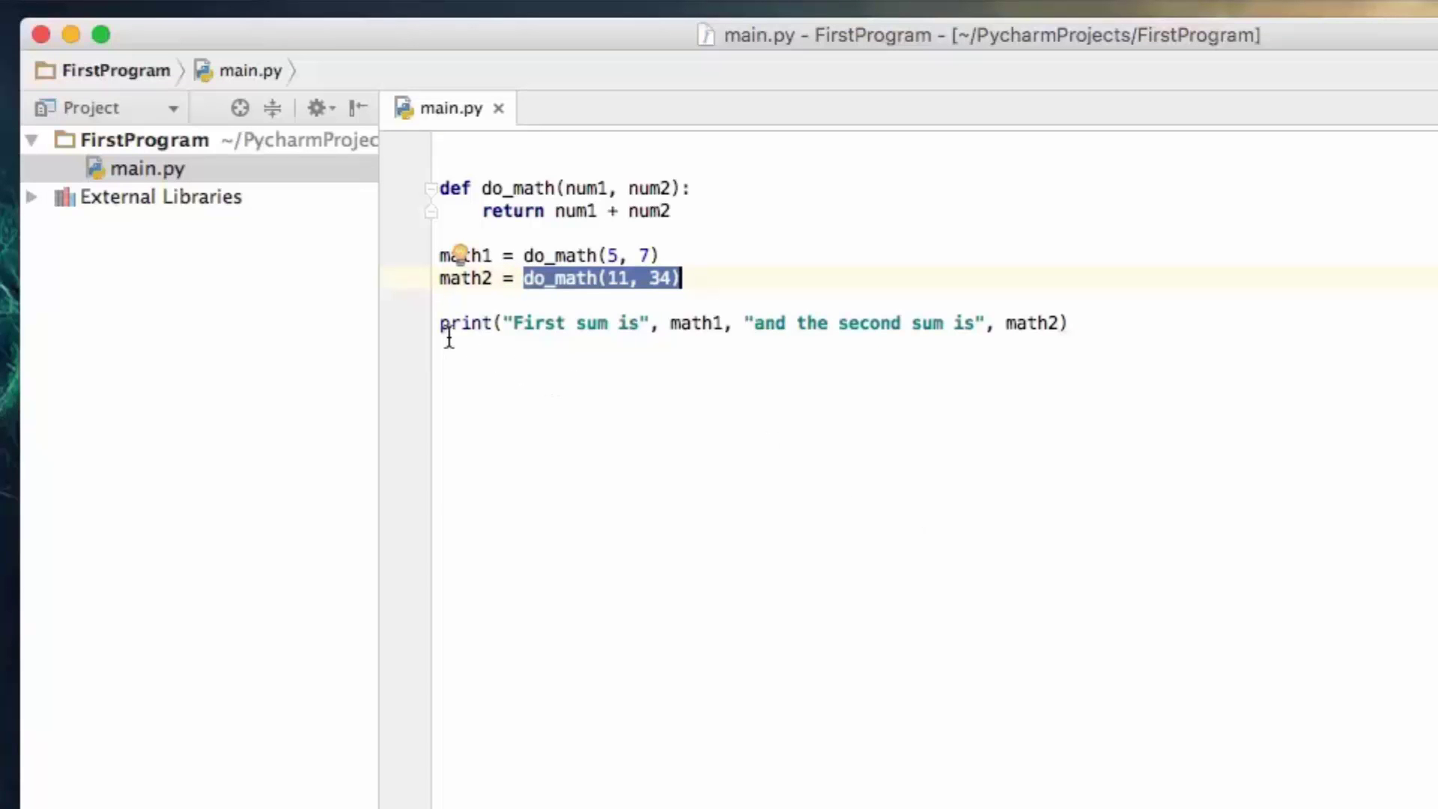
pyautogui.moveTo(670, 325); pyautogui.dragTo(725, 318)
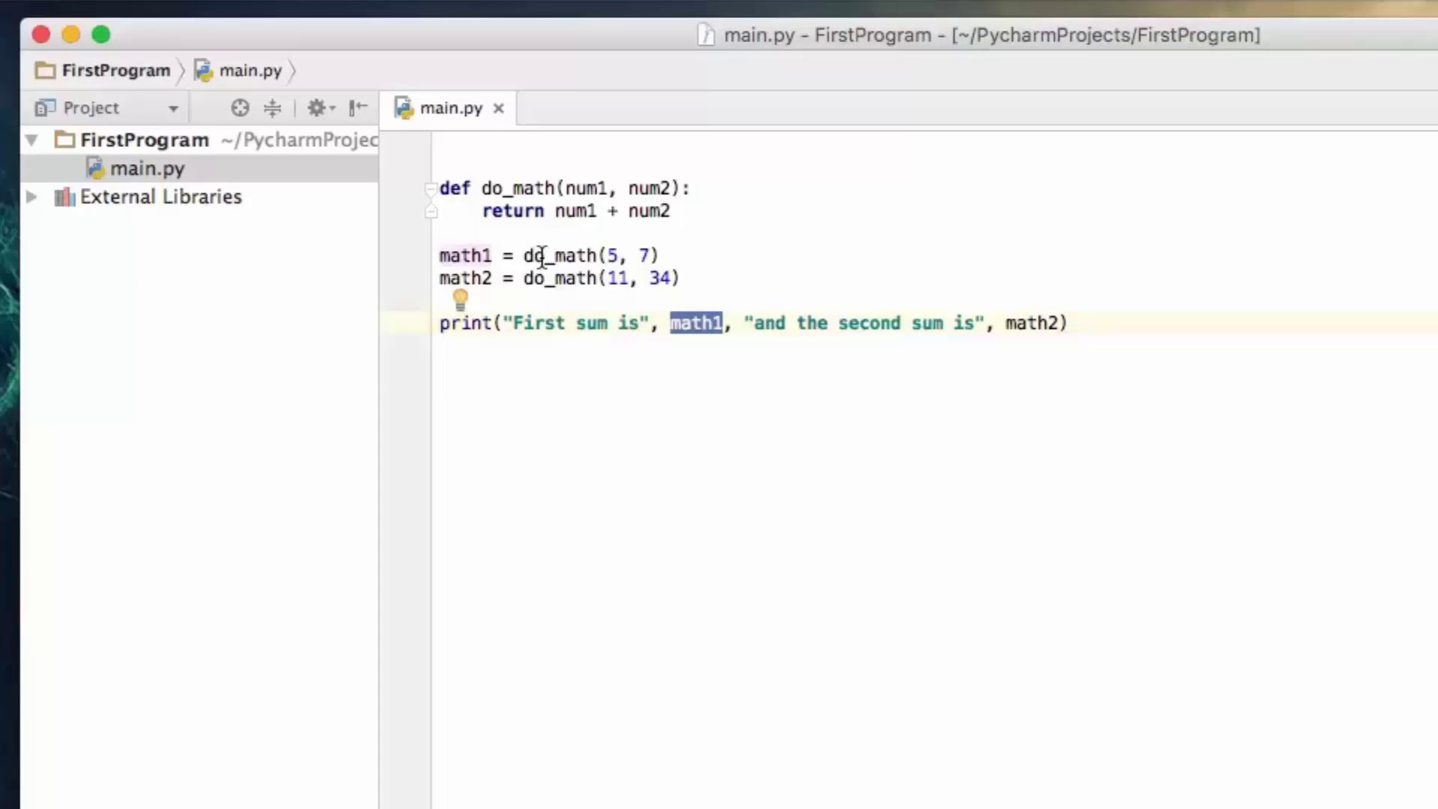
pyautogui.moveTo(524, 256); pyautogui.dragTo(659, 256)
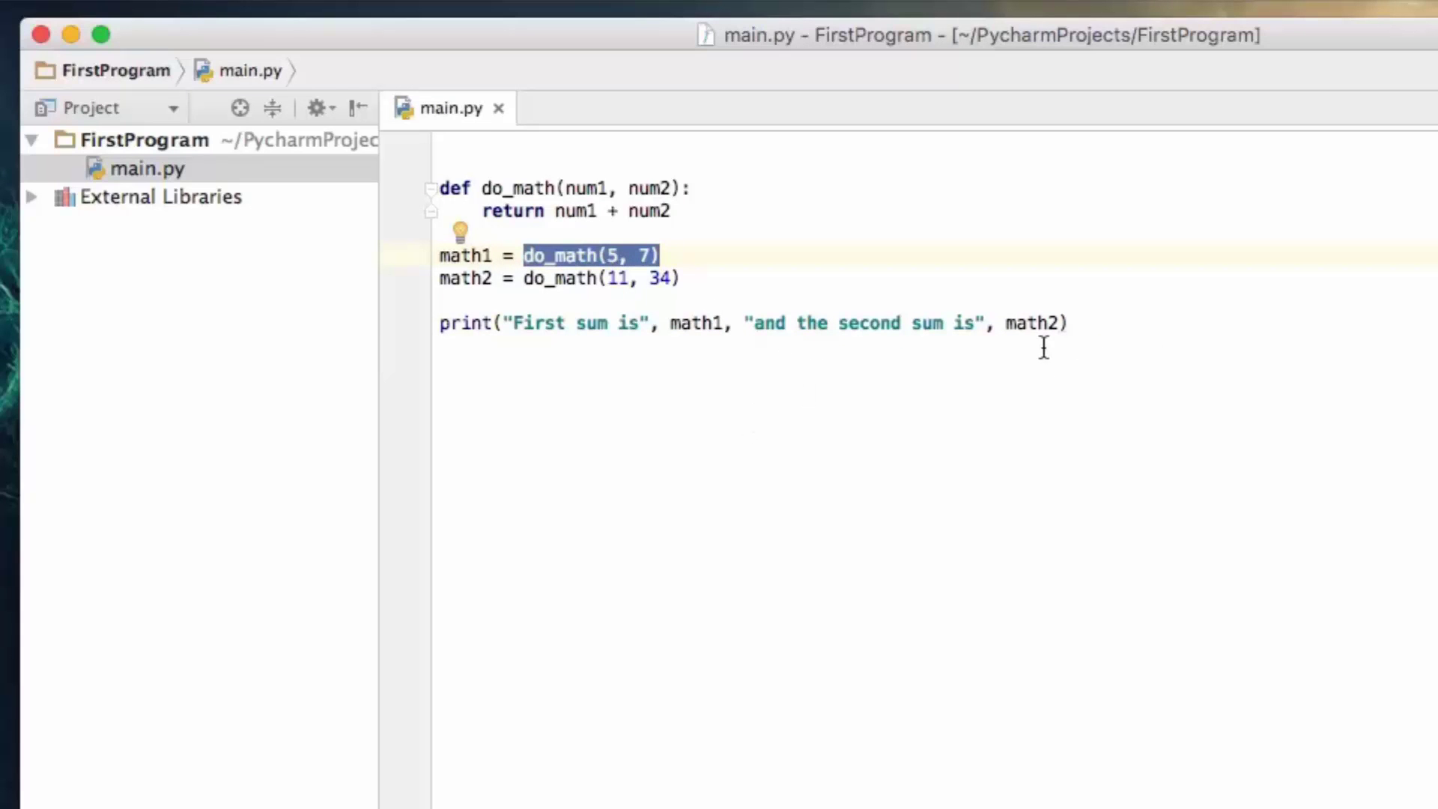
pyautogui.click(1071, 320)
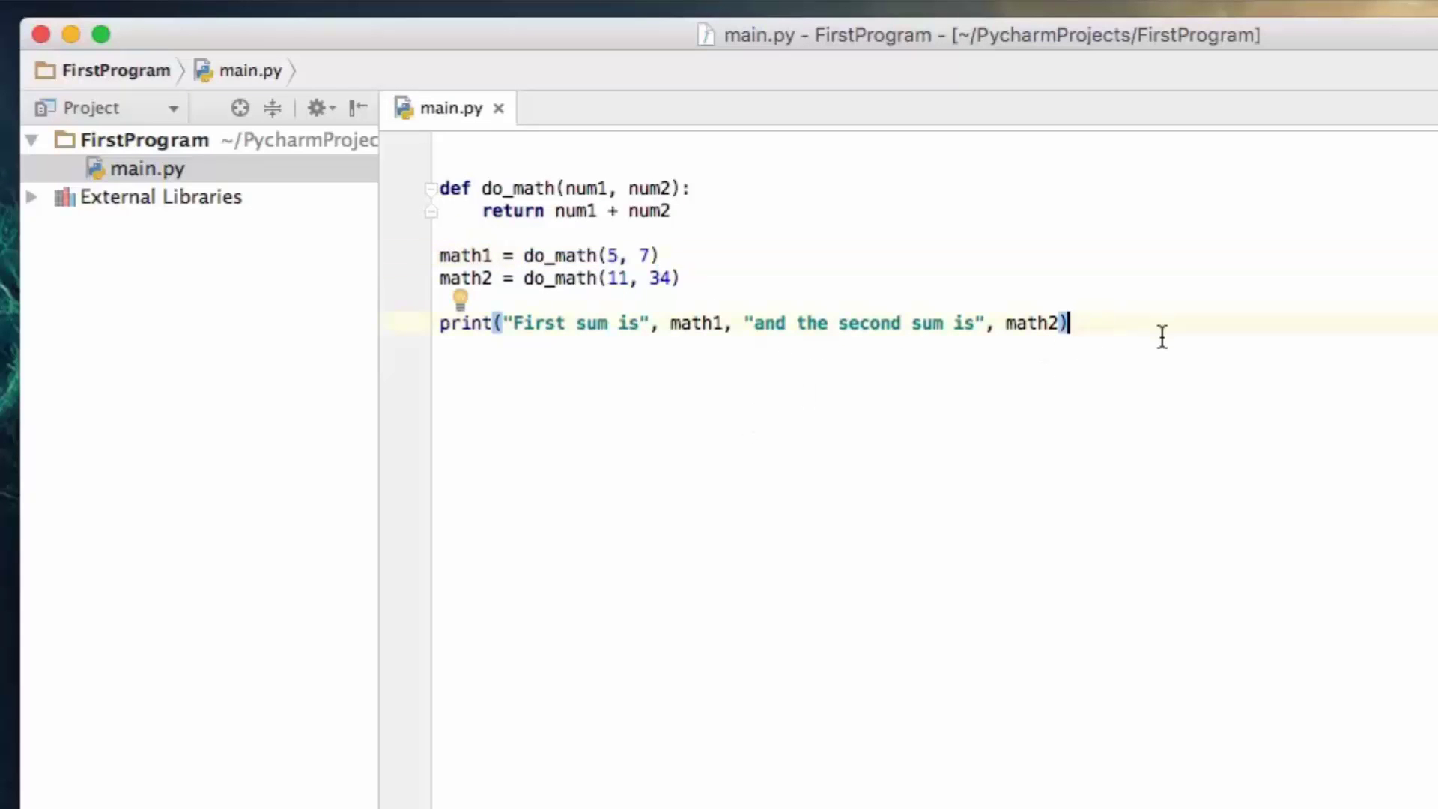